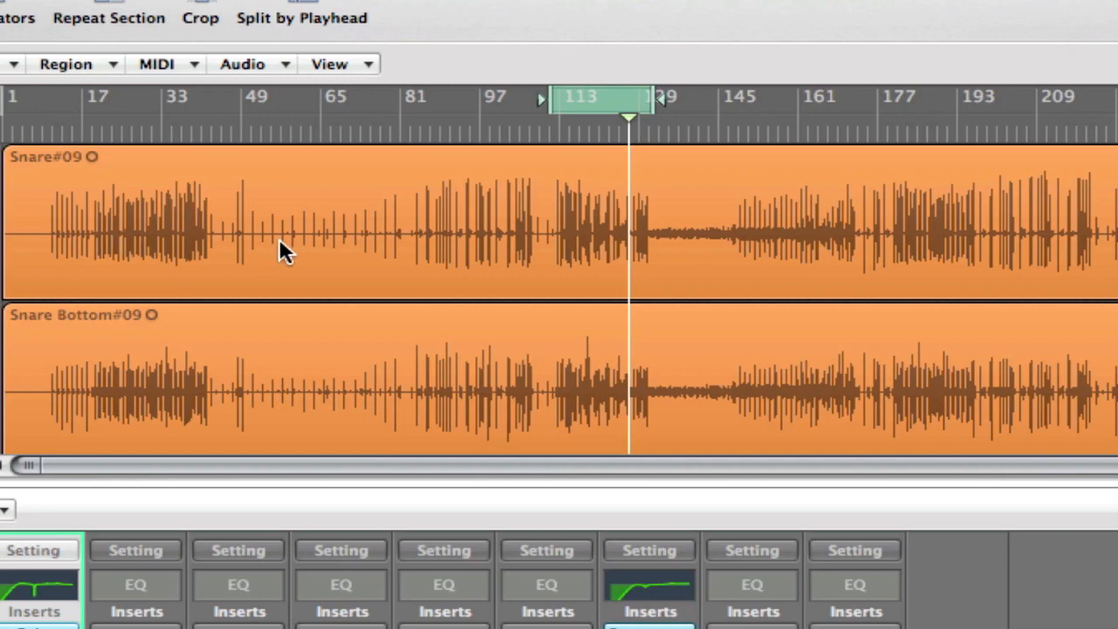
Place the playhead near bar 10 and insert a mono Compressor after the Channel EQ on the Snare aux channel
left_click(225, 125)
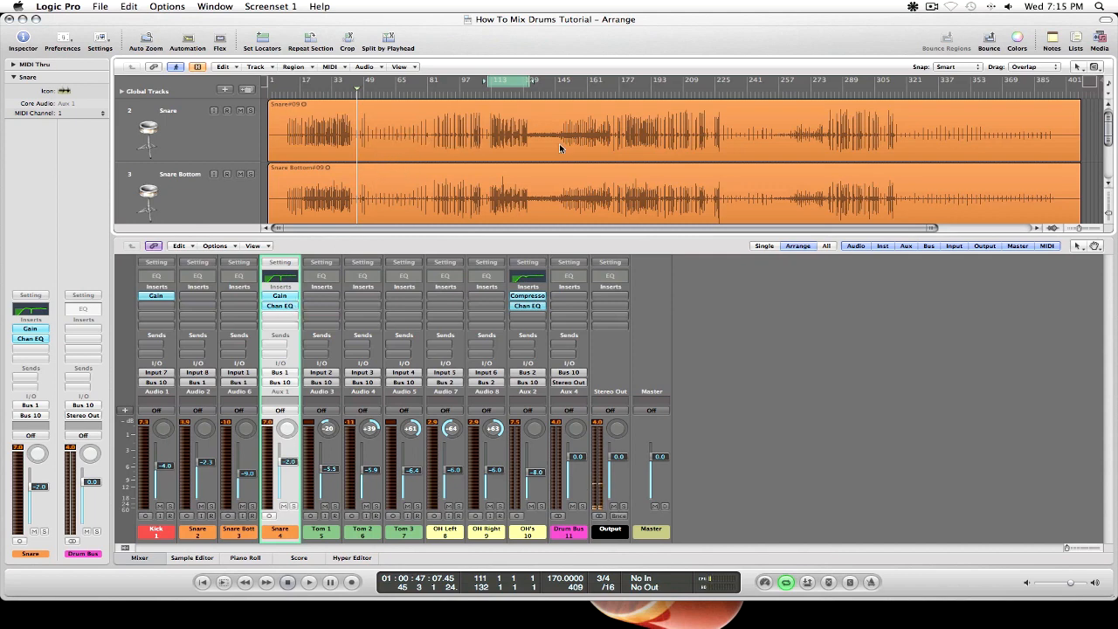
left_click(284, 91)
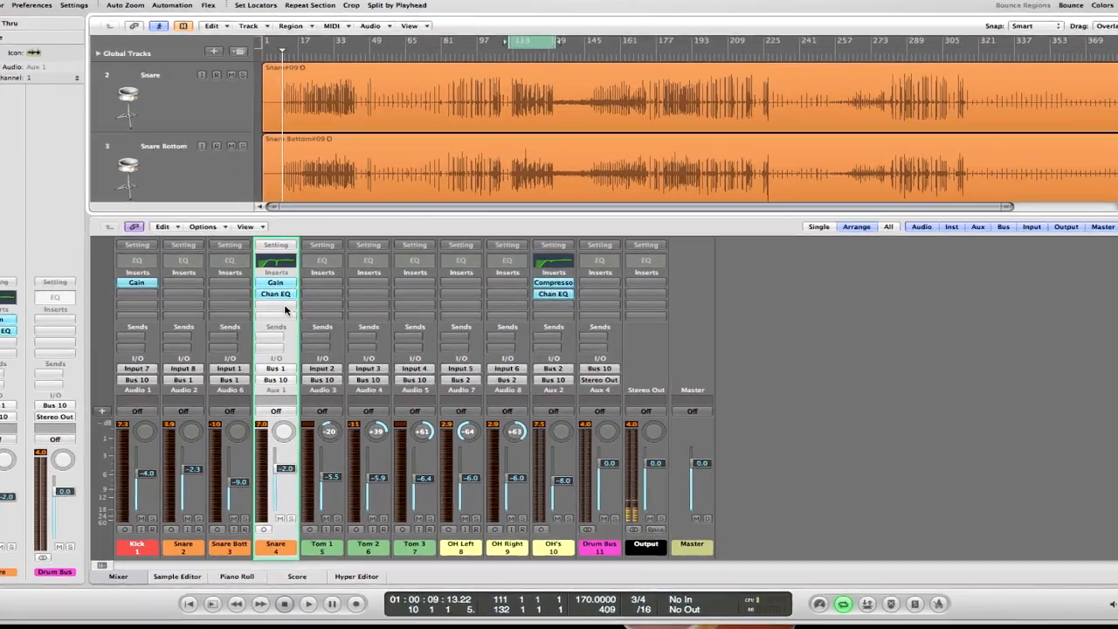
left_click(287, 318)
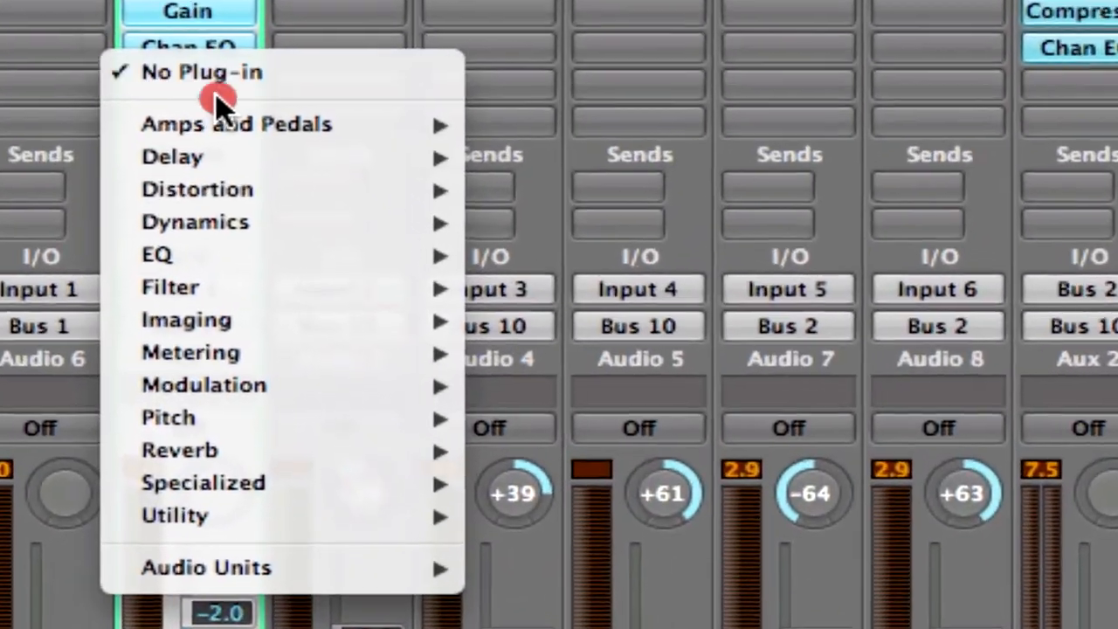
mouse_move(223, 160)
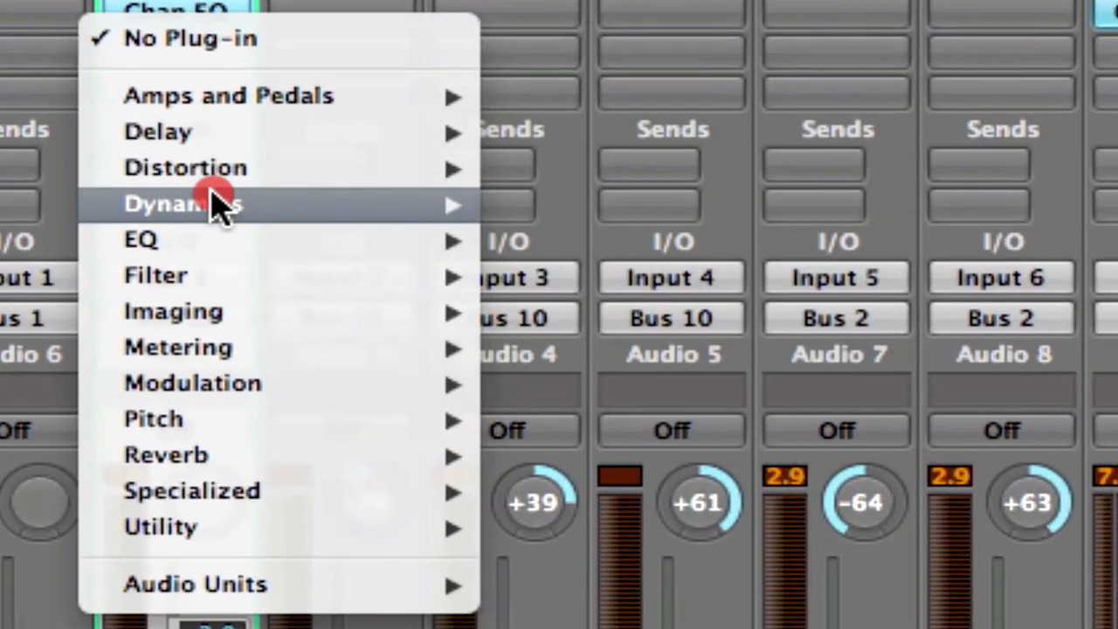
mouse_move(218, 208)
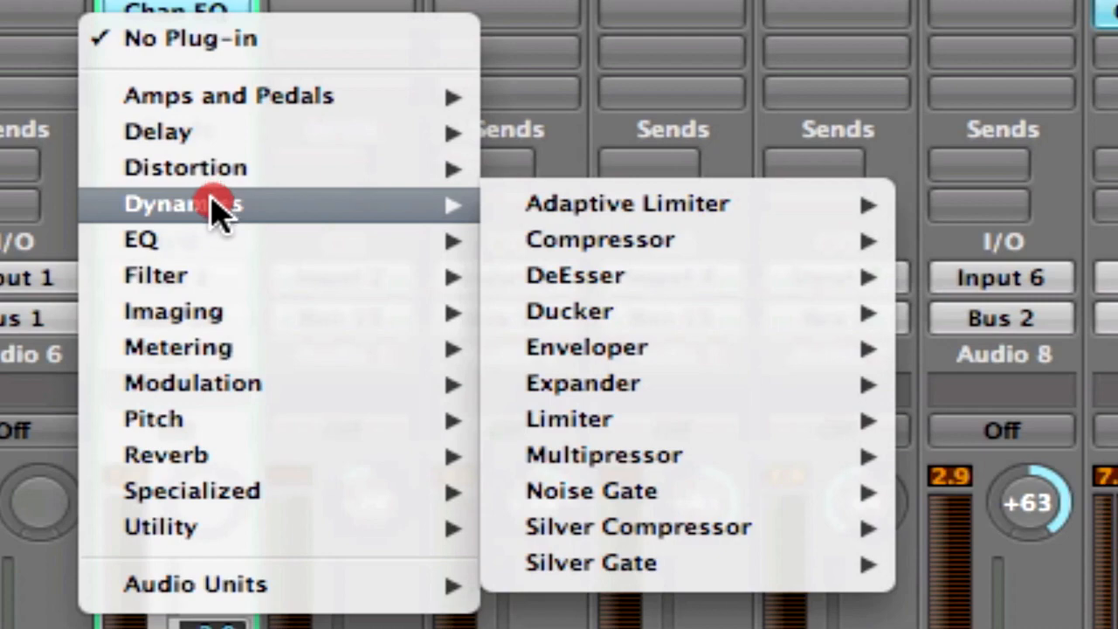
mouse_move(622, 253)
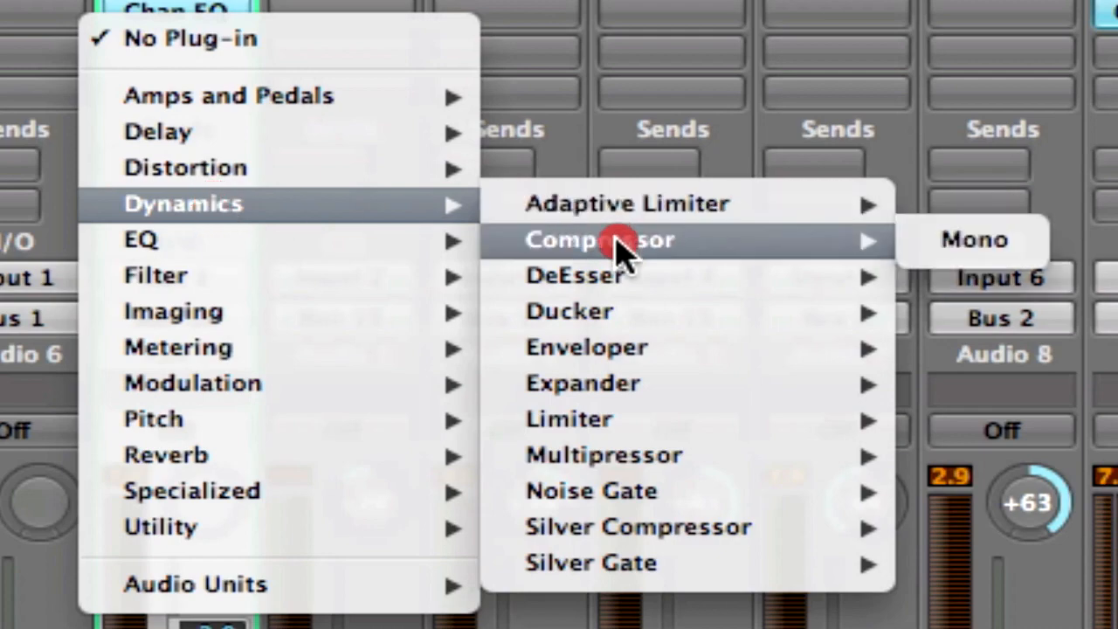
left_click(957, 249)
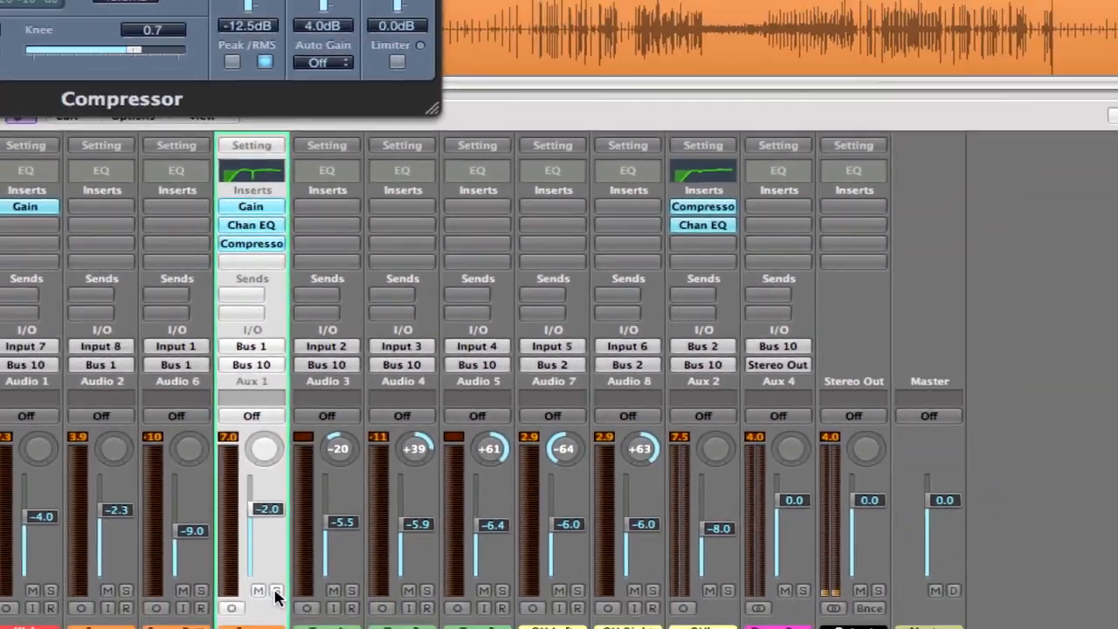
Solo the Snare aux channel and move the Compressor window over the mixer, clear of the waveforms
left_click(287, 537)
left_click_drag(234, 52, 586, 279)
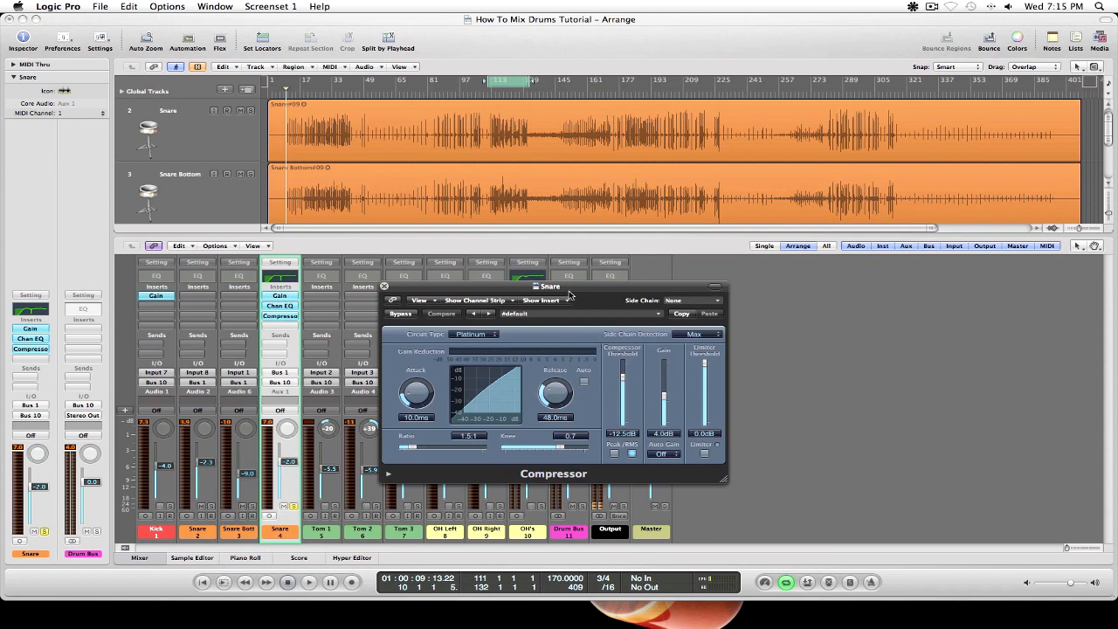
left_click_drag(564, 294, 522, 290)
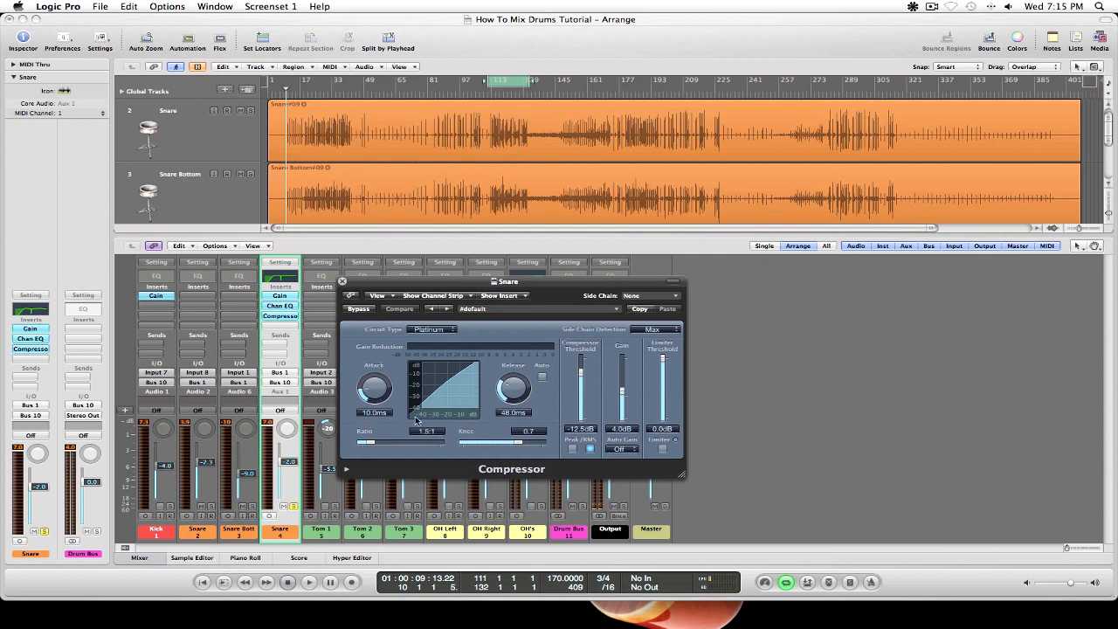
Bypass the compressor, play the looped snare section to hear it uncompressed, and set the compressor's gain to 0 dB
left_click(358, 308)
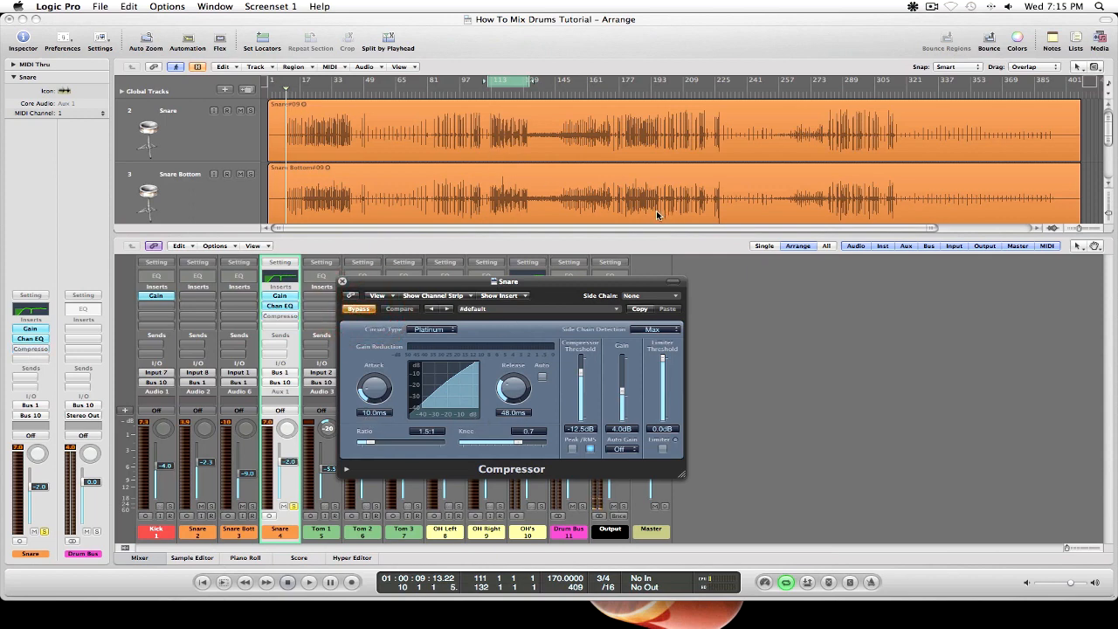
key("space")
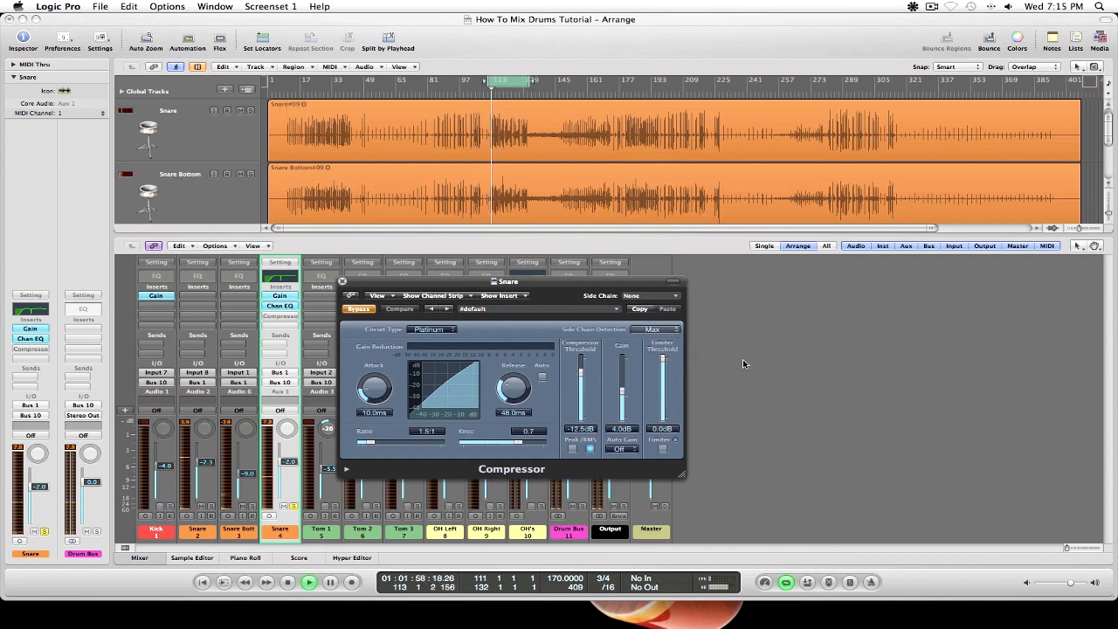
left_click_drag(624, 395, 623, 395)
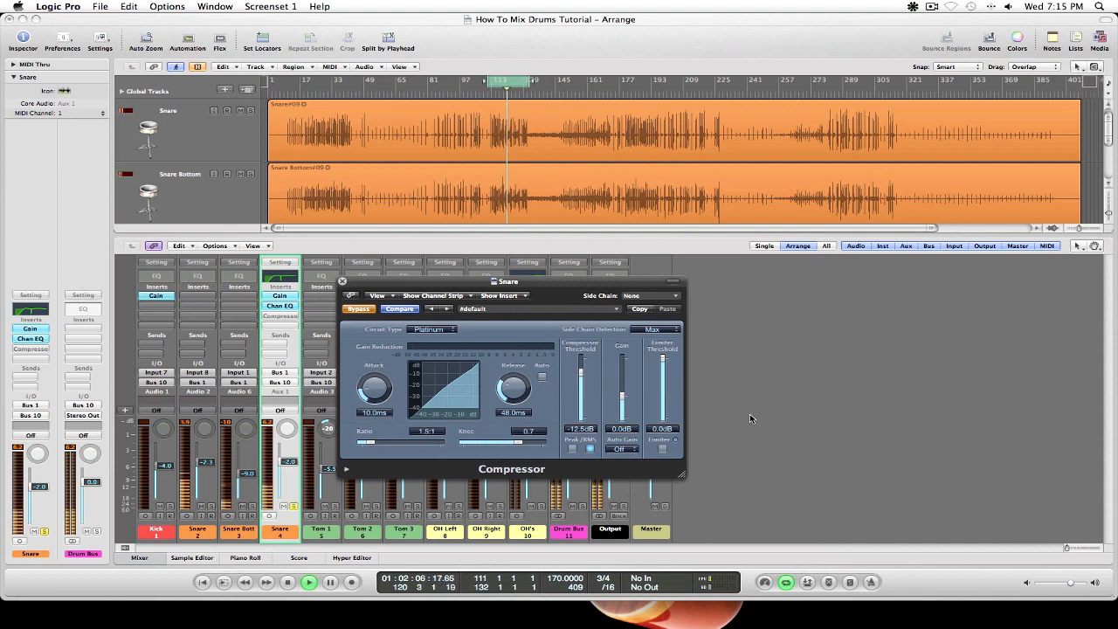
key("space")
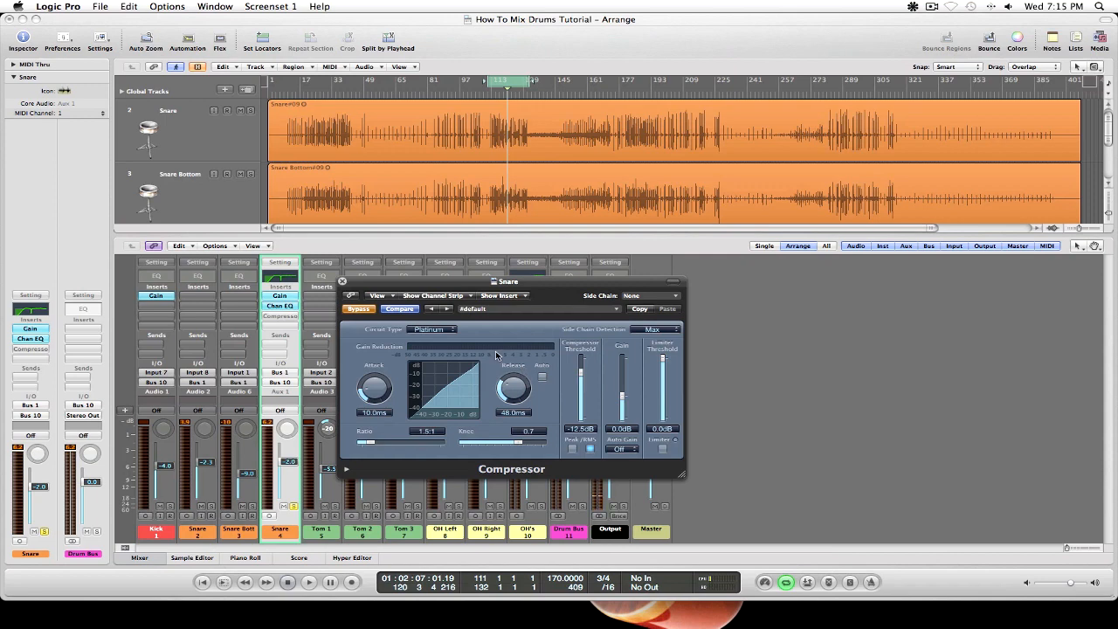
Load the SSL EMU compressor preset and set ratio to 3.1:1, attack to 4 ms and release to 210 ms
left_click(580, 310)
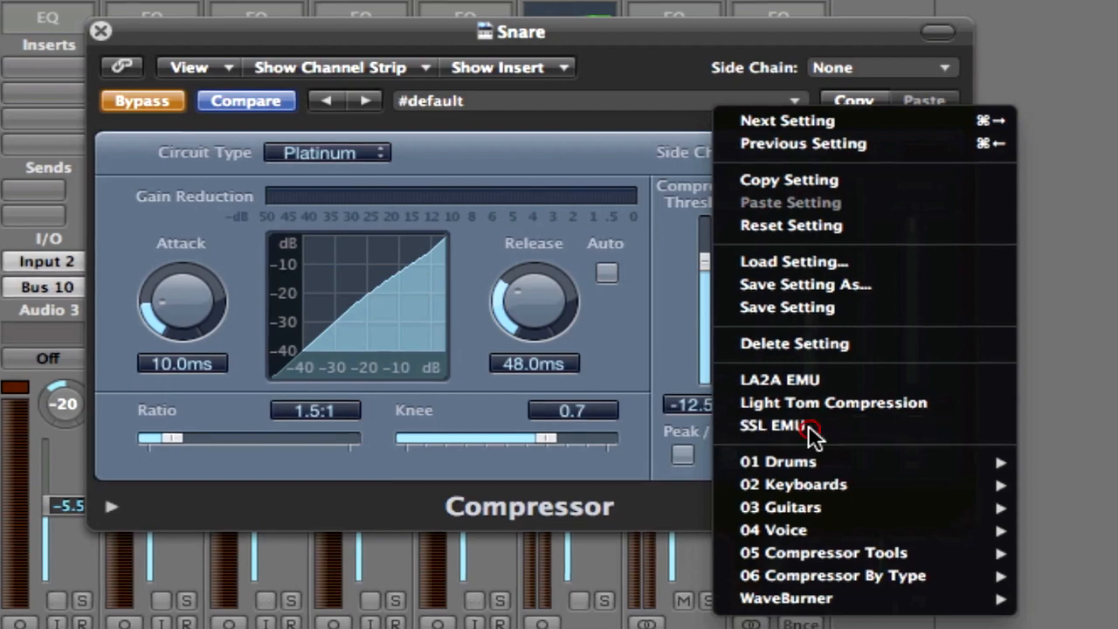
left_click(812, 428)
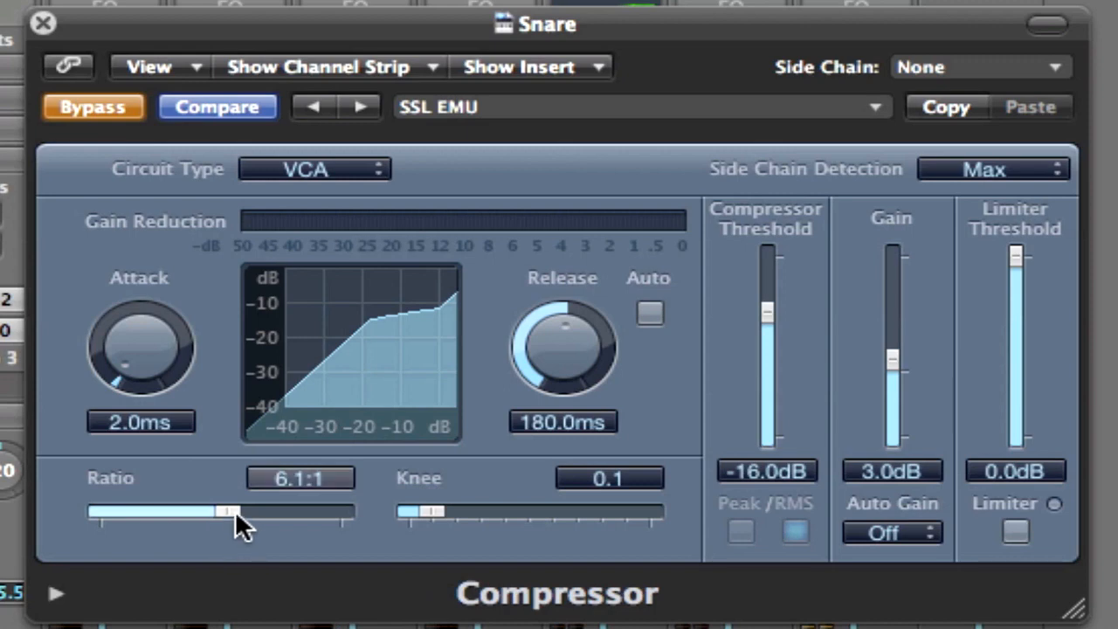
left_click_drag(221, 506, 172, 509)
left_click_drag(160, 344, 160, 333)
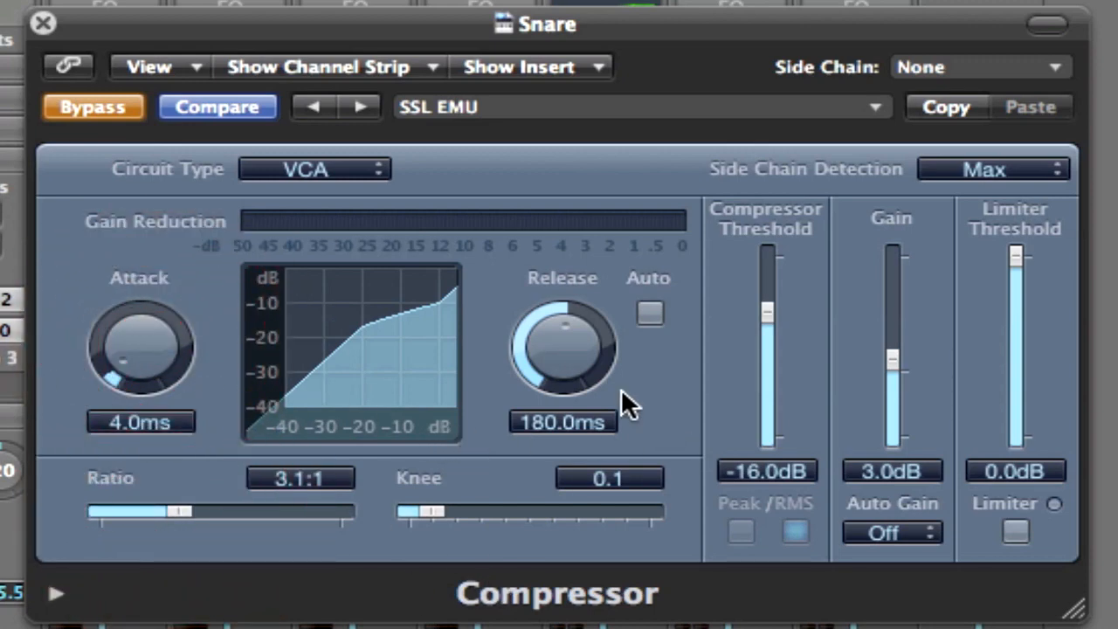
left_click_drag(559, 363, 568, 370)
left_click(568, 365)
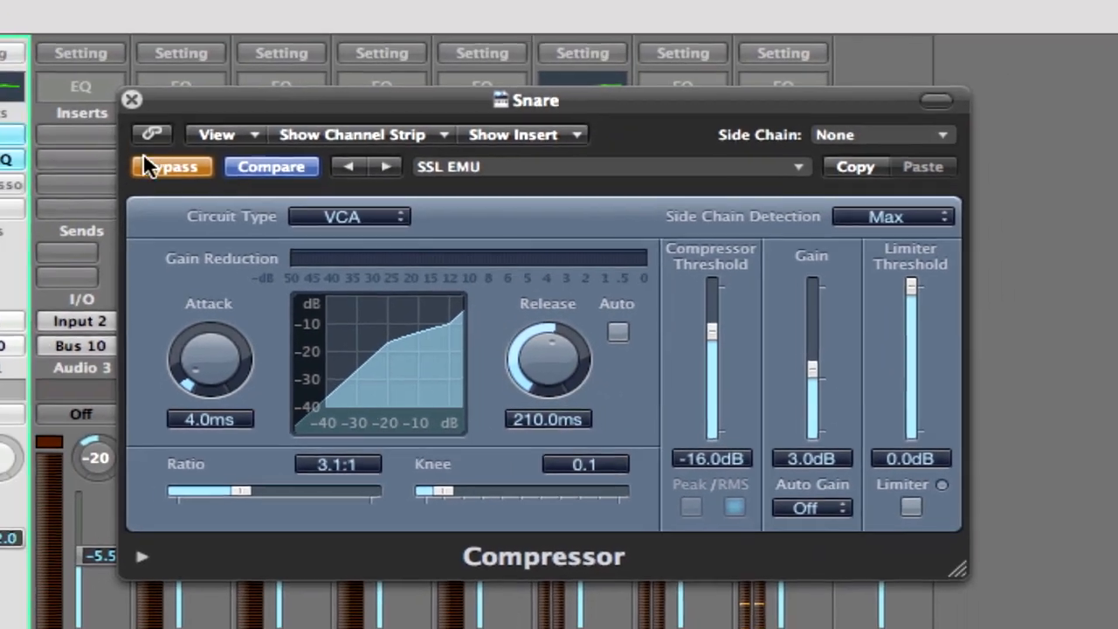
Reactivate the bypassed compressor and set its threshold to -20 dB and its gain to 0 dB
left_click(163, 167)
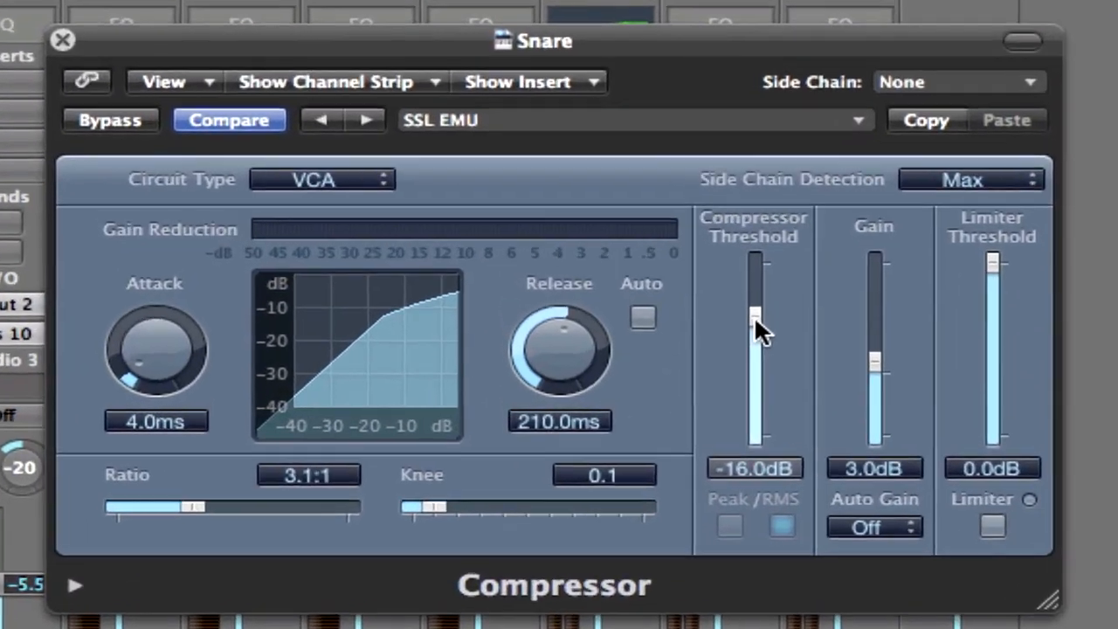
mouse_move(756, 322)
left_mouse_down()
mouse_move(757, 335)
mouse_move(771, 330)
left_mouse_up()
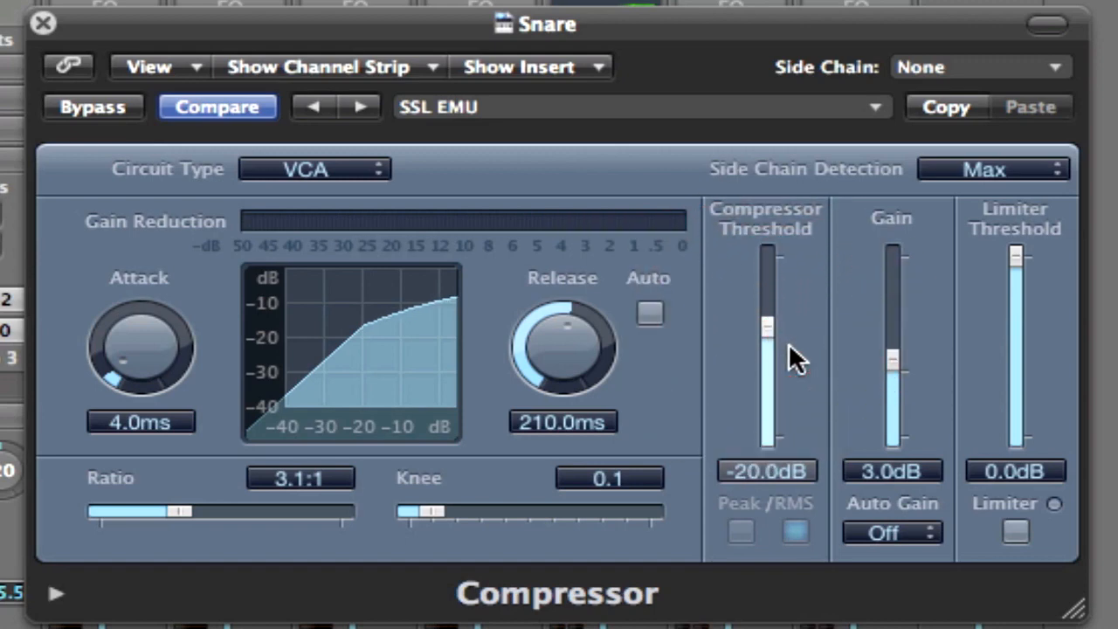
mouse_move(901, 358)
left_mouse_down()
mouse_move(899, 372)
mouse_move(899, 361)
left_mouse_up()
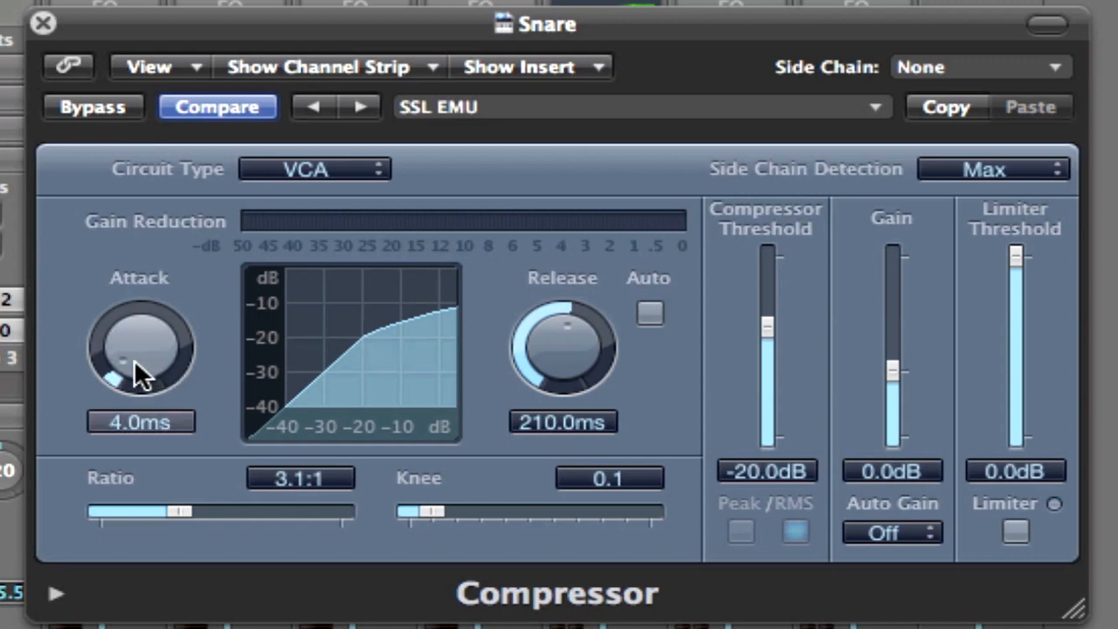
Try compressor attack times of 12 ms, 0 ms and 2 ms on the snare, and return the attack to 4 ms
left_click_drag(144, 369, 143, 315)
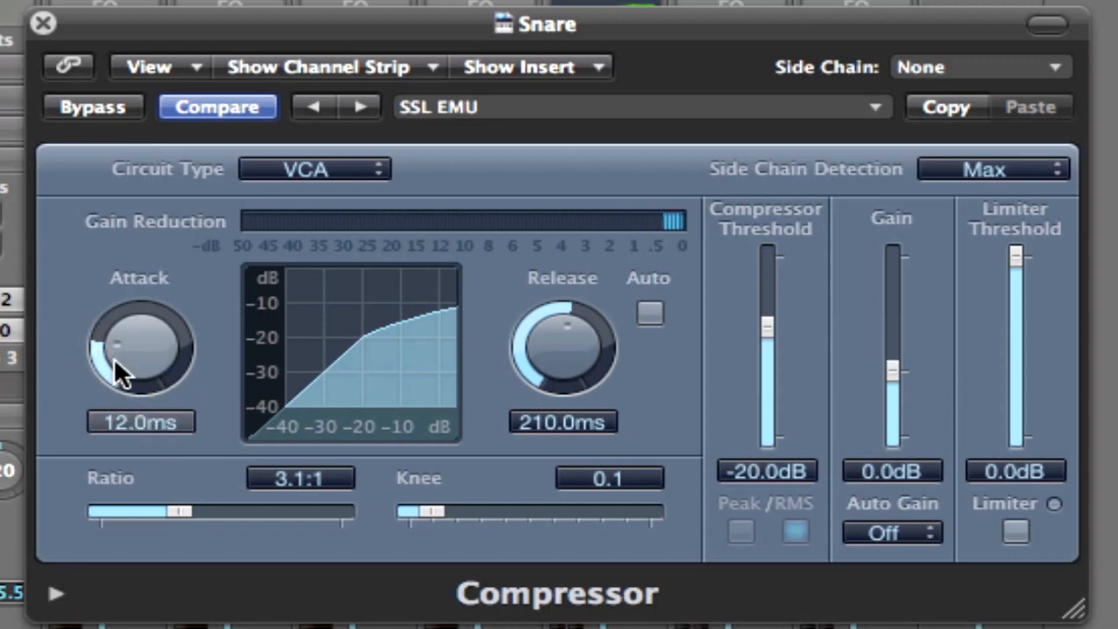
left_click(162, 342)
left_click_drag(163, 341, 154, 415)
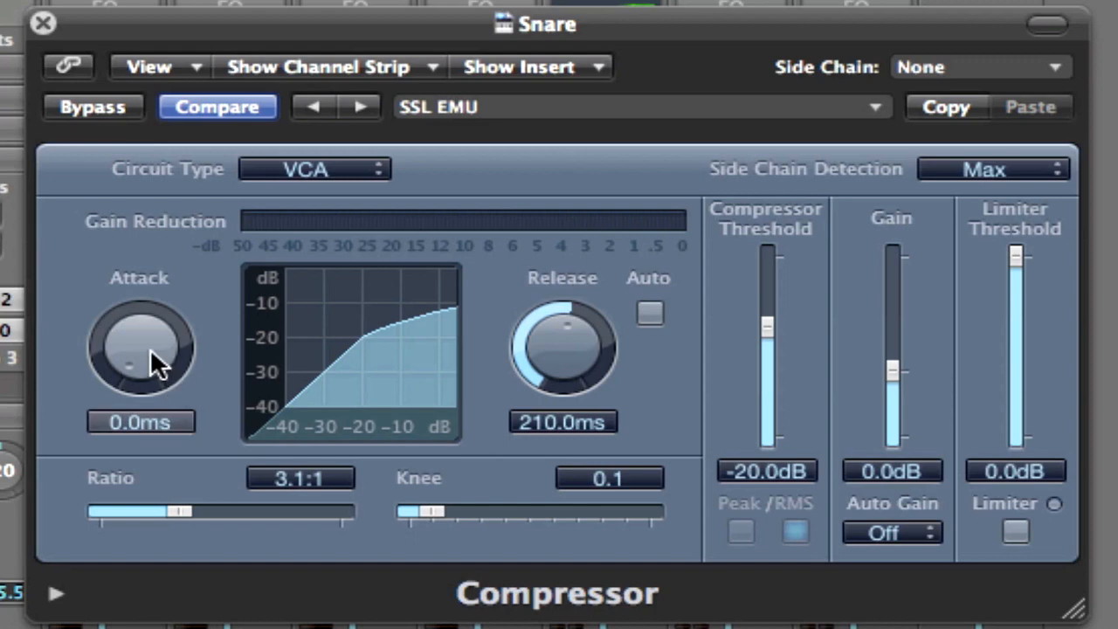
left_click_drag(146, 365, 143, 337)
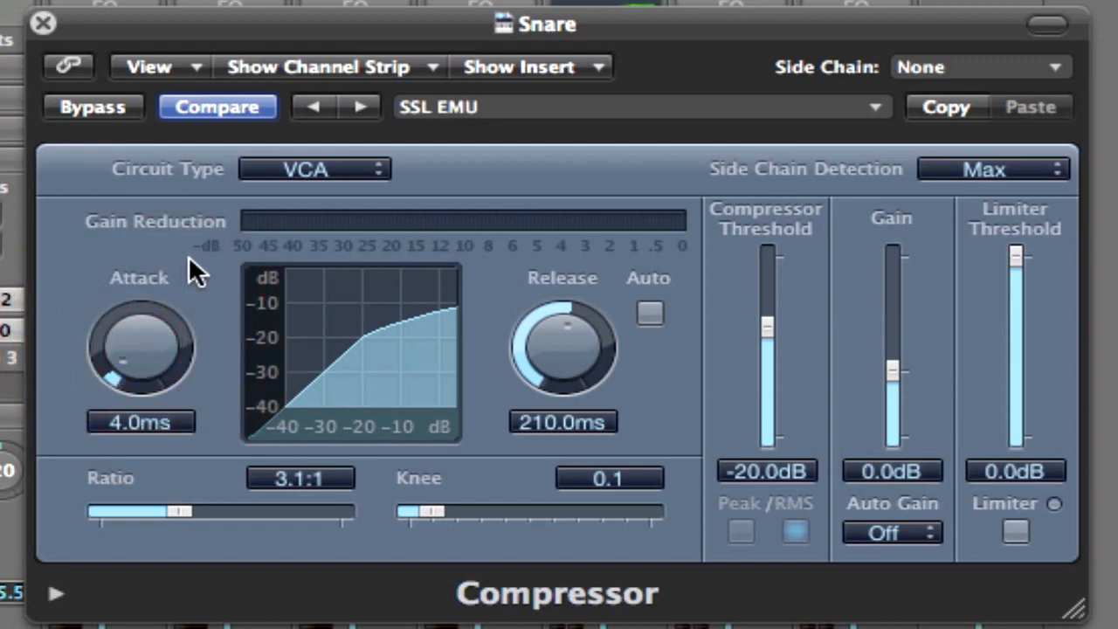
left_click_drag(160, 341, 160, 349)
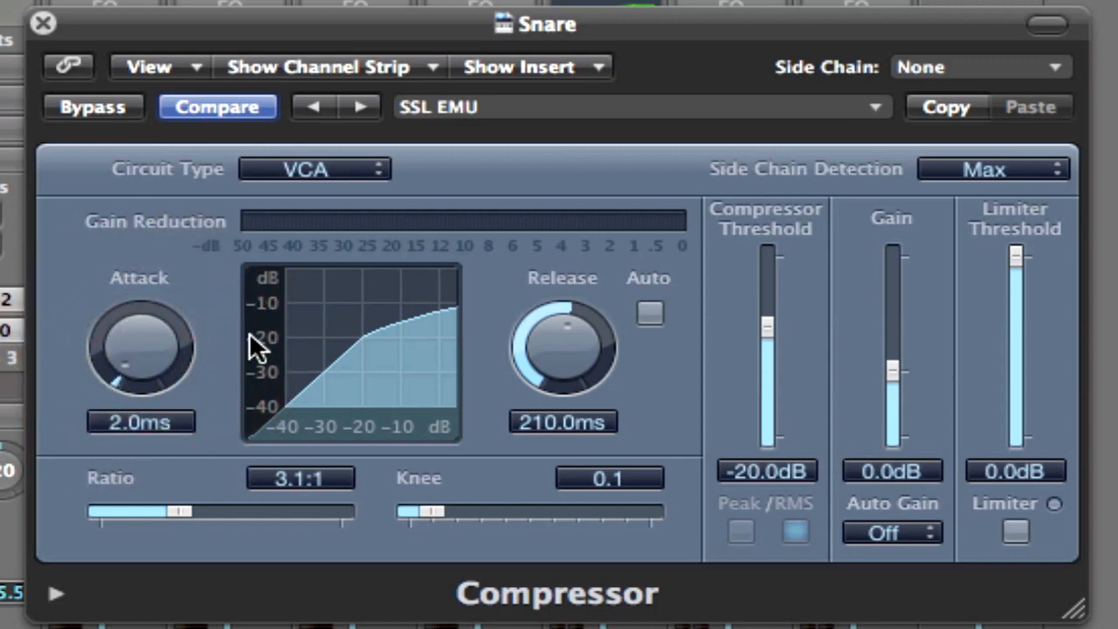
left_click(148, 370)
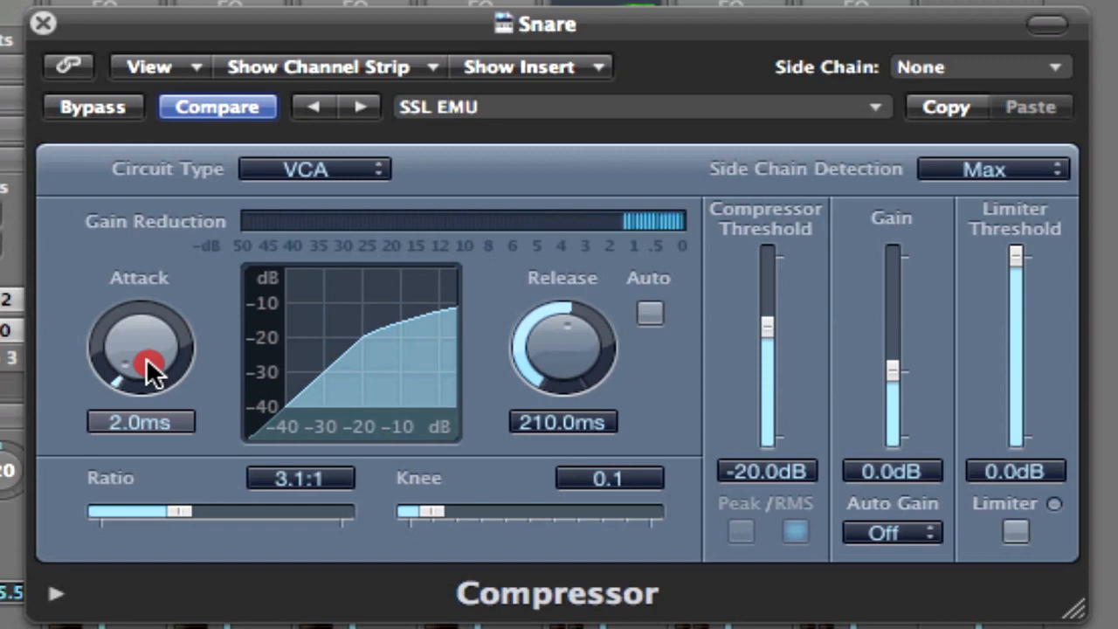
mouse_move(148, 370)
left_mouse_down()
mouse_move(144, 334)
mouse_move(143, 355)
left_mouse_up()
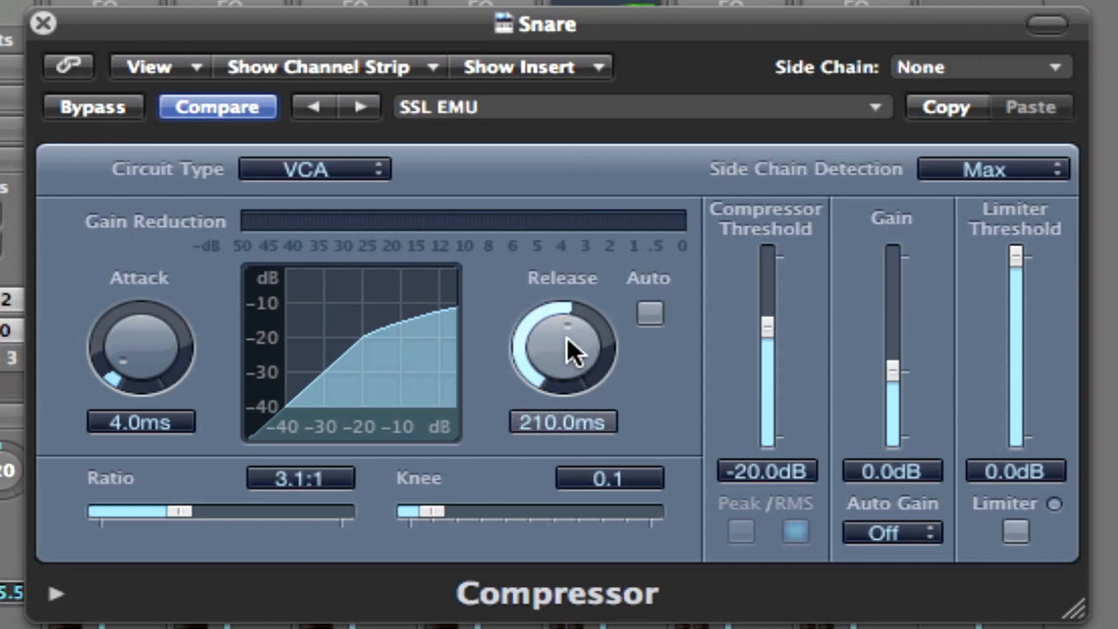
Try the compressor's release on the snare at 13 ms and at 2200 ms
left_click_drag(566, 335, 558, 442)
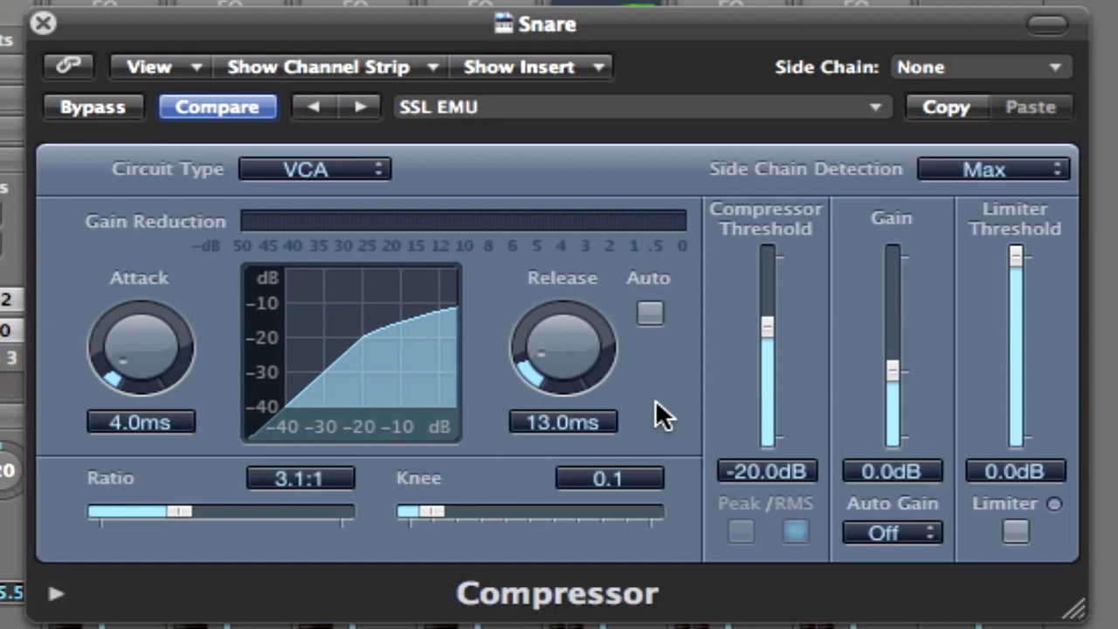
left_click_drag(568, 370, 574, 162)
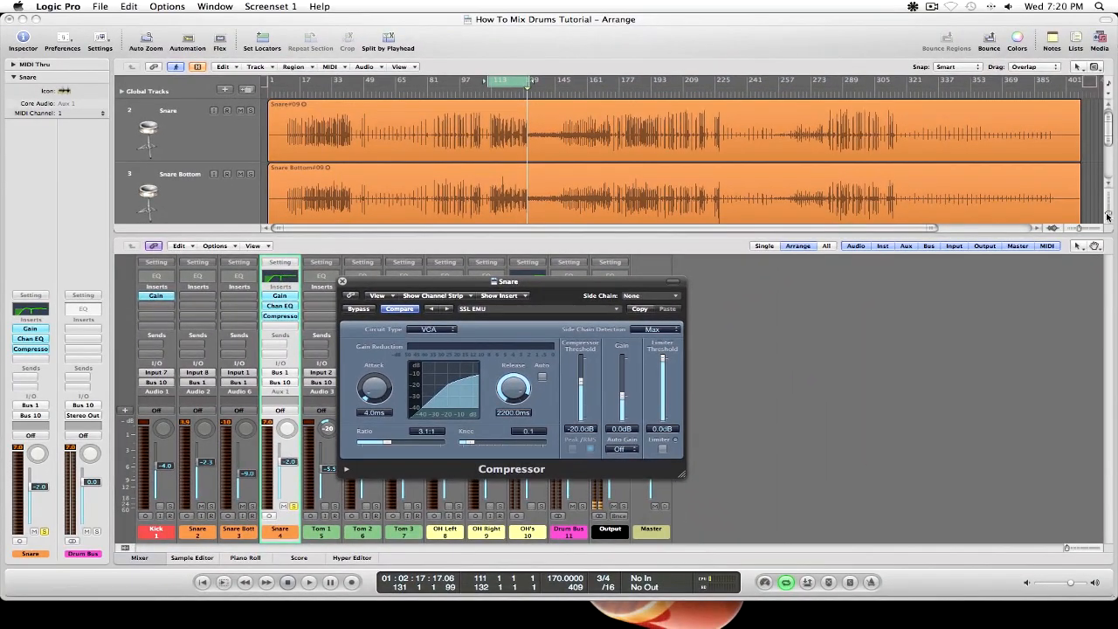
Enlarge the Snare track's waveform around bar 112 to examine individual hits, and place the playhead just before the first hit
left_click_drag(1107, 211, 1107, 221)
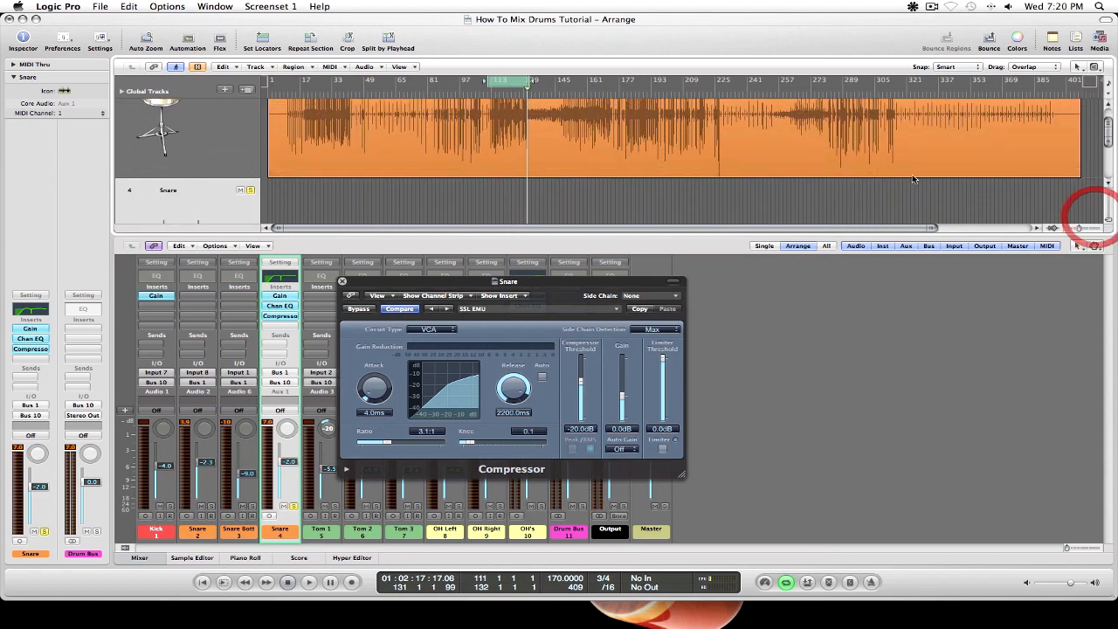
scroll(912, 174, "up", 3)
scroll(911, 178, "up", 4)
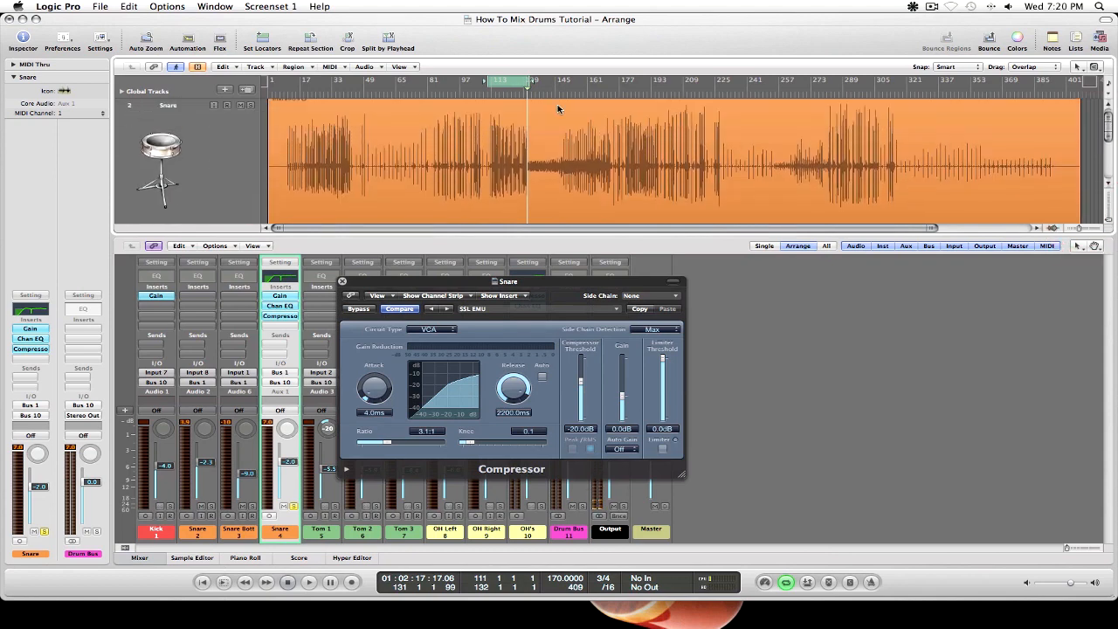
left_click(488, 93)
left_click_drag(1081, 228, 1090, 227)
scroll(498, 162, "right", 5)
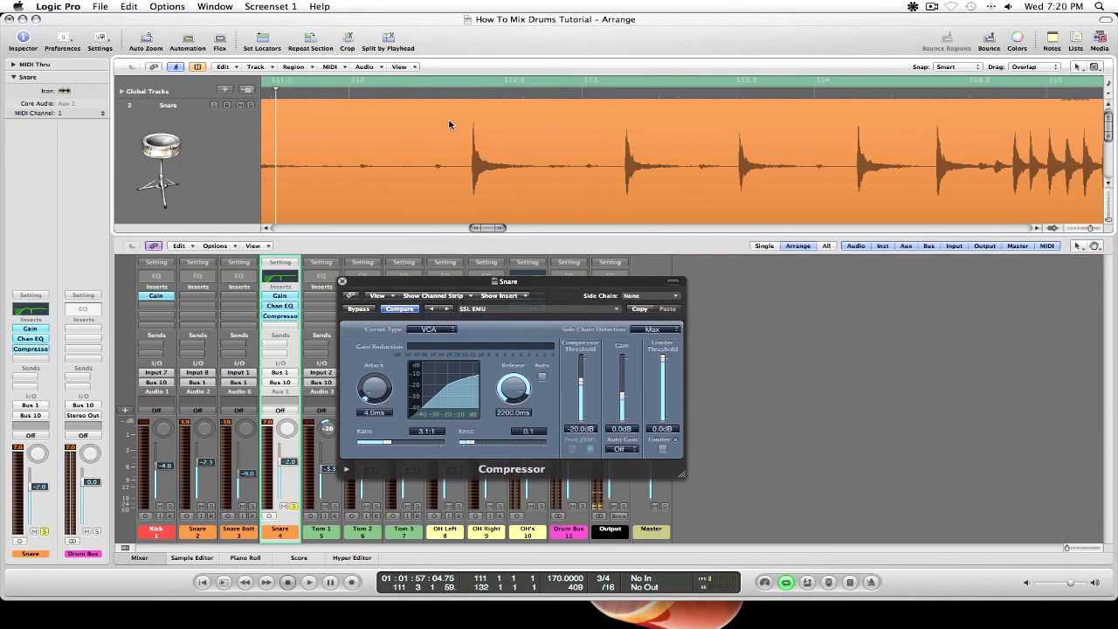
left_click(456, 93)
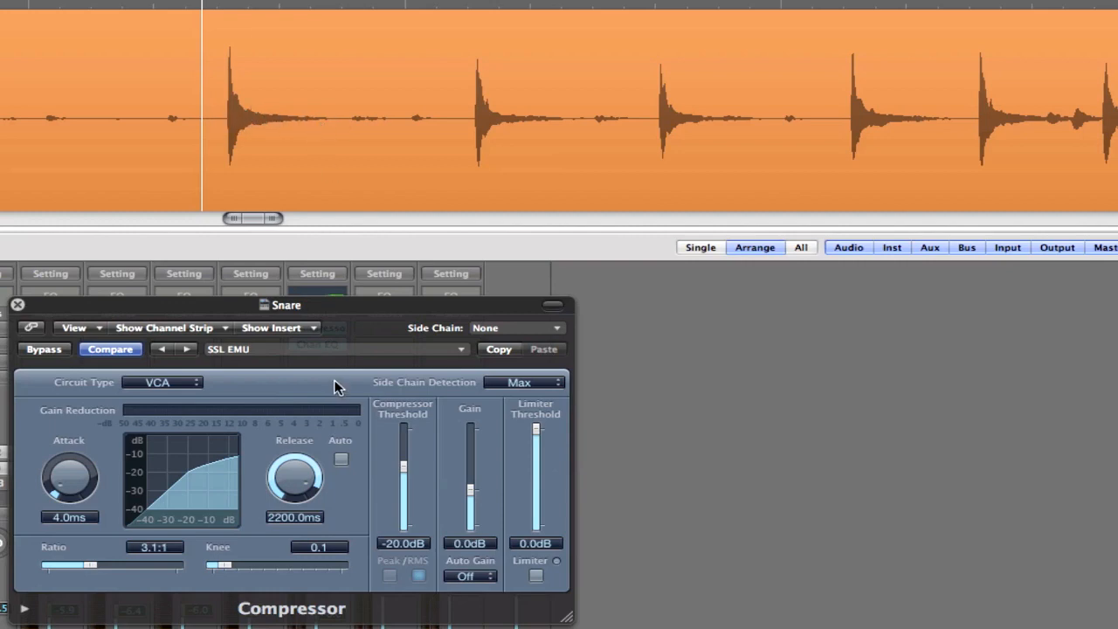
Shorten the snare compressor's release to 160 ms so it recovers between the snare hits
left_click_drag(305, 475, 306, 522)
left_click_drag(295, 471, 304, 488)
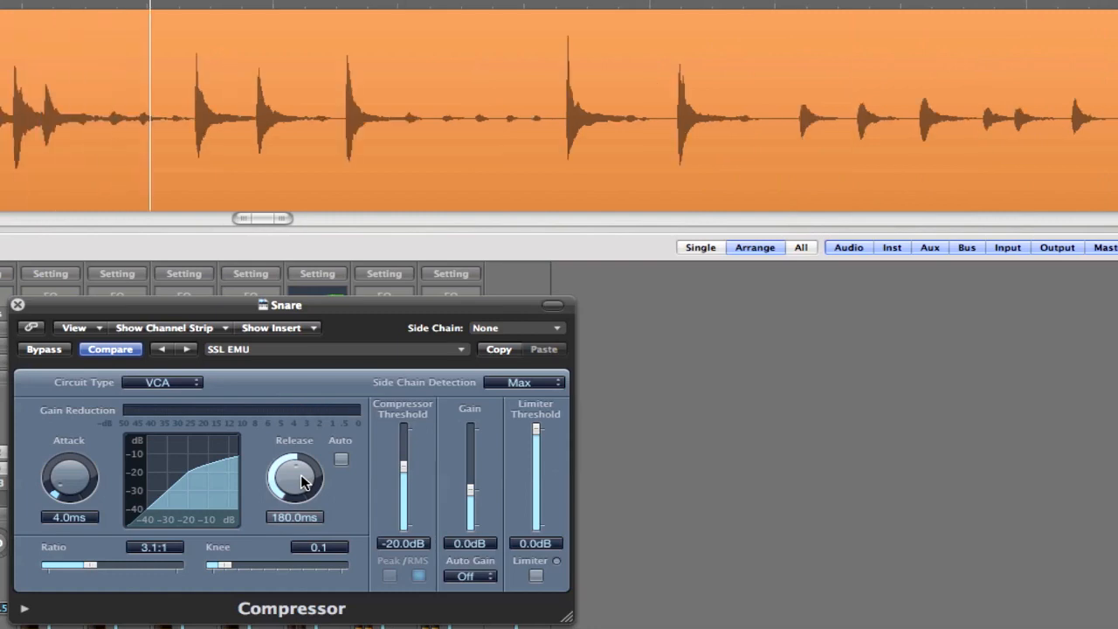
left_click_drag(301, 482, 302, 483)
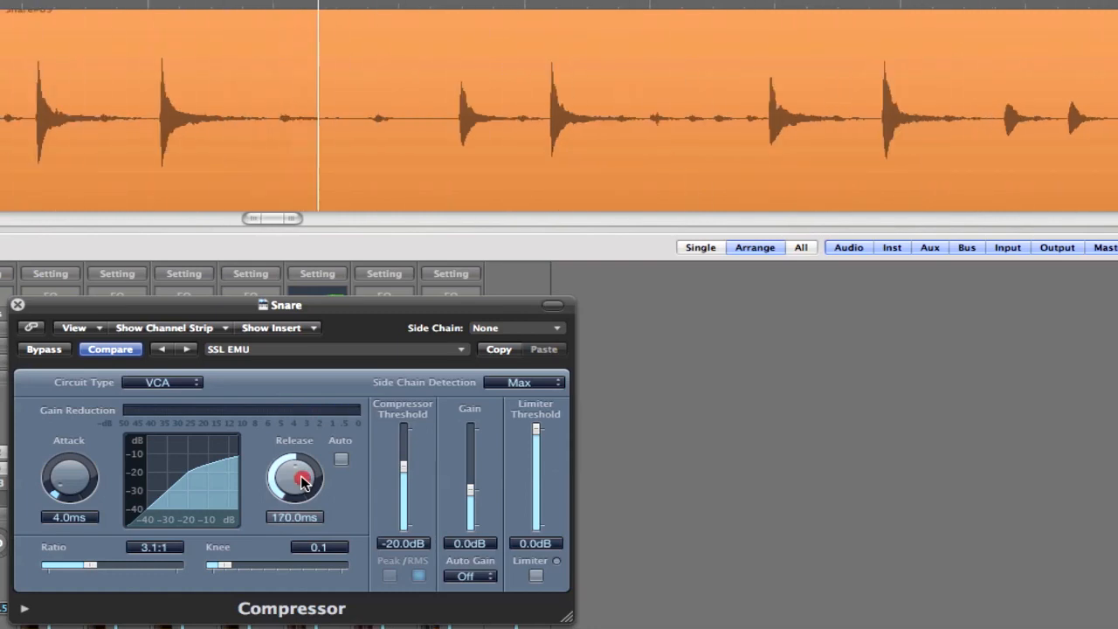
left_click_drag(301, 481, 302, 482)
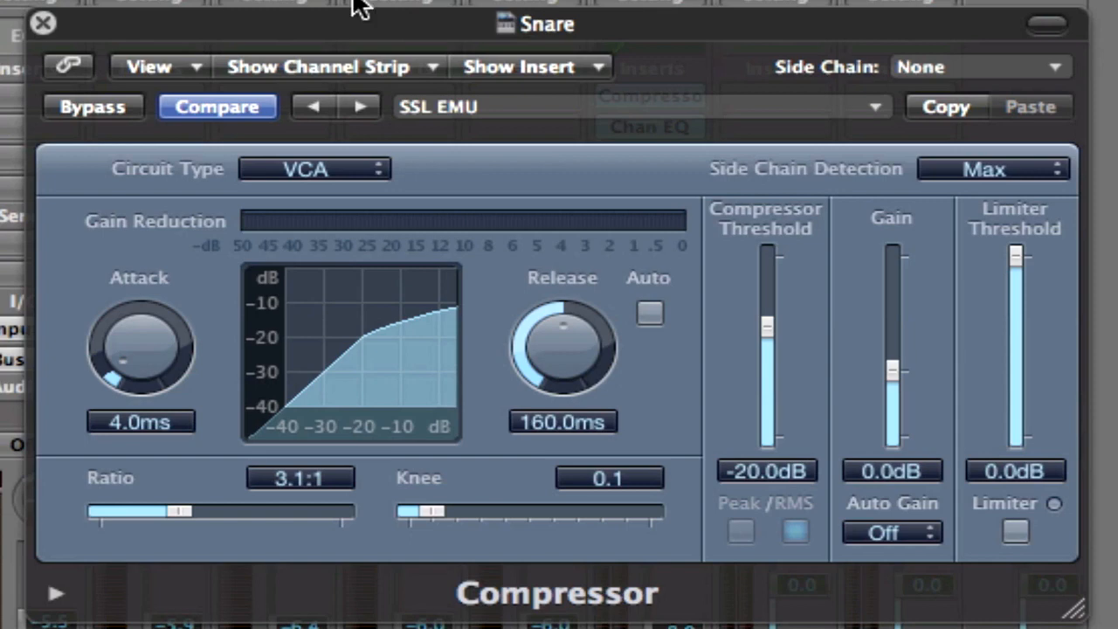
Match the snare compressor's gain by ear against the bypassed signal, trying 3.0 dB and settling on 2.5 dB
left_click(94, 105)
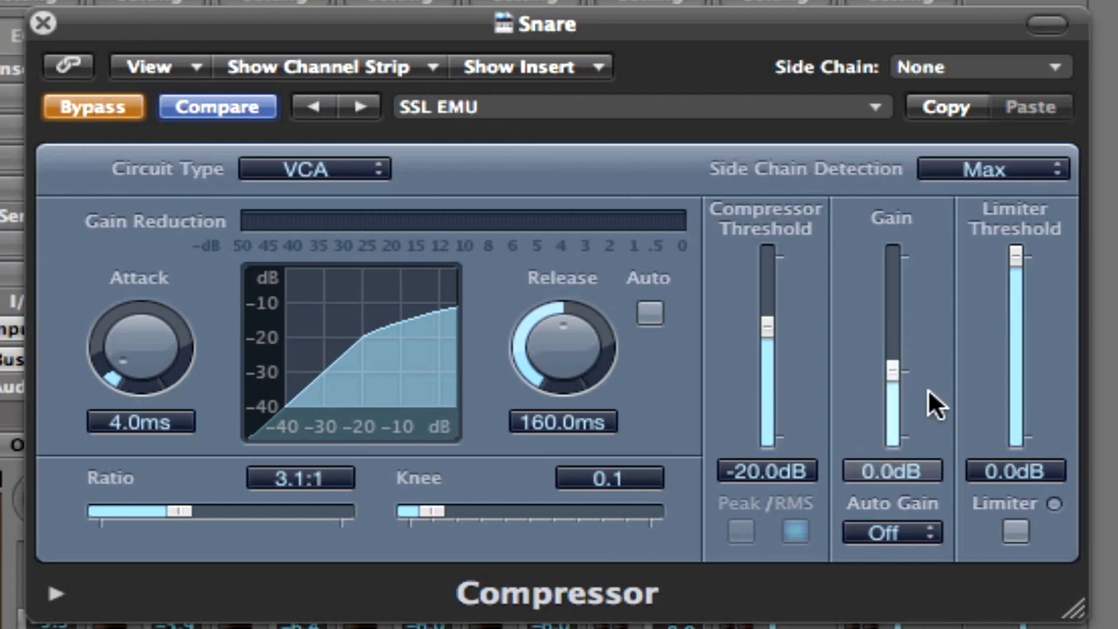
left_click(114, 106)
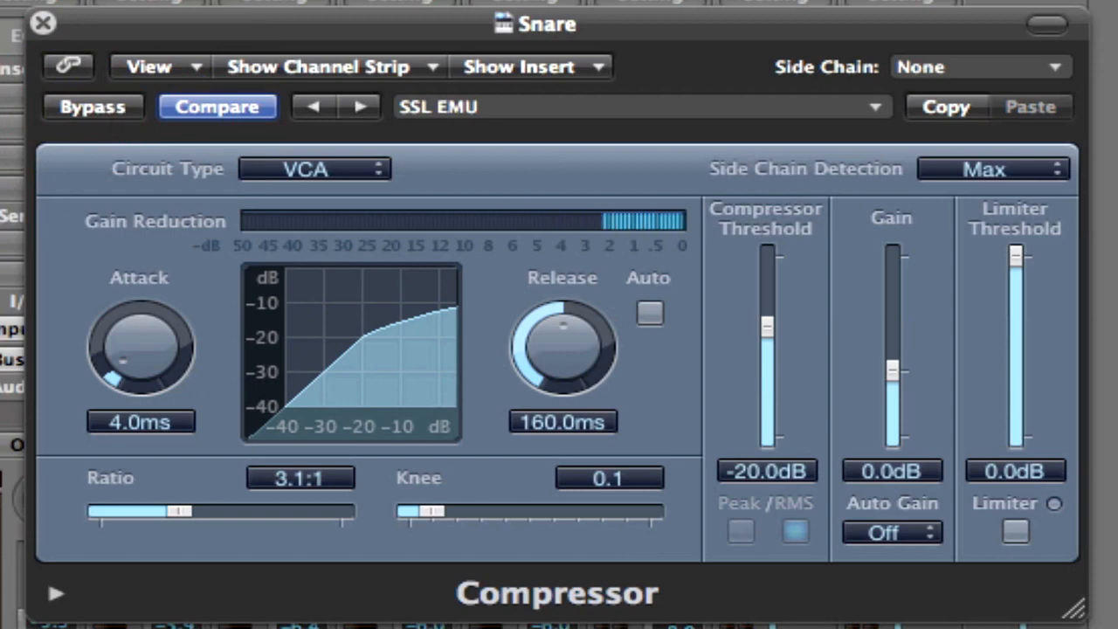
left_click_drag(893, 369, 893, 361)
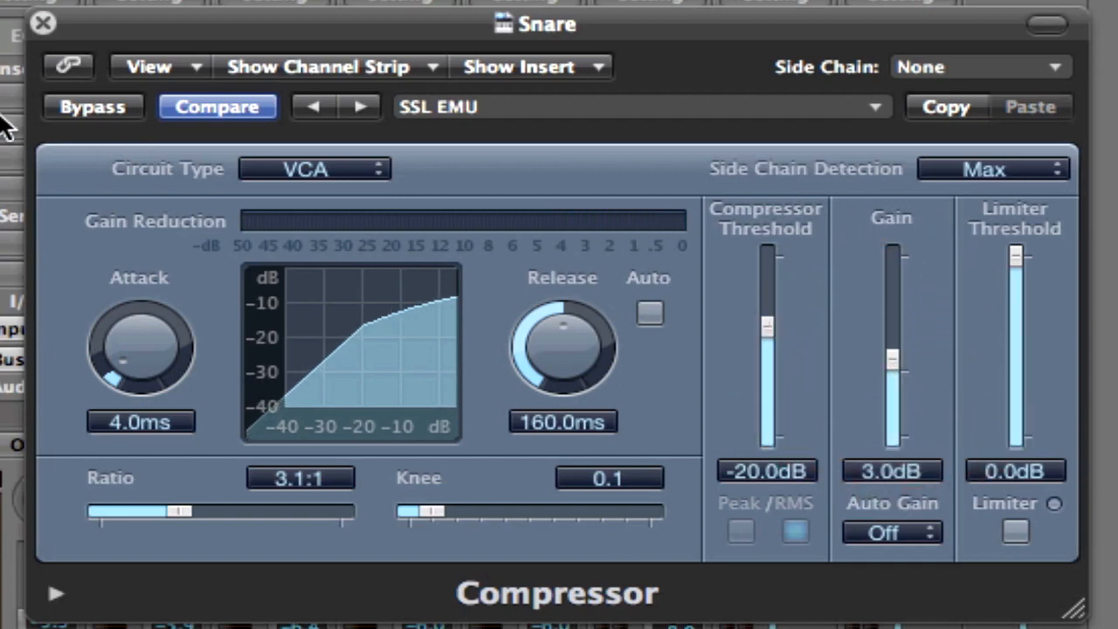
left_click(94, 108)
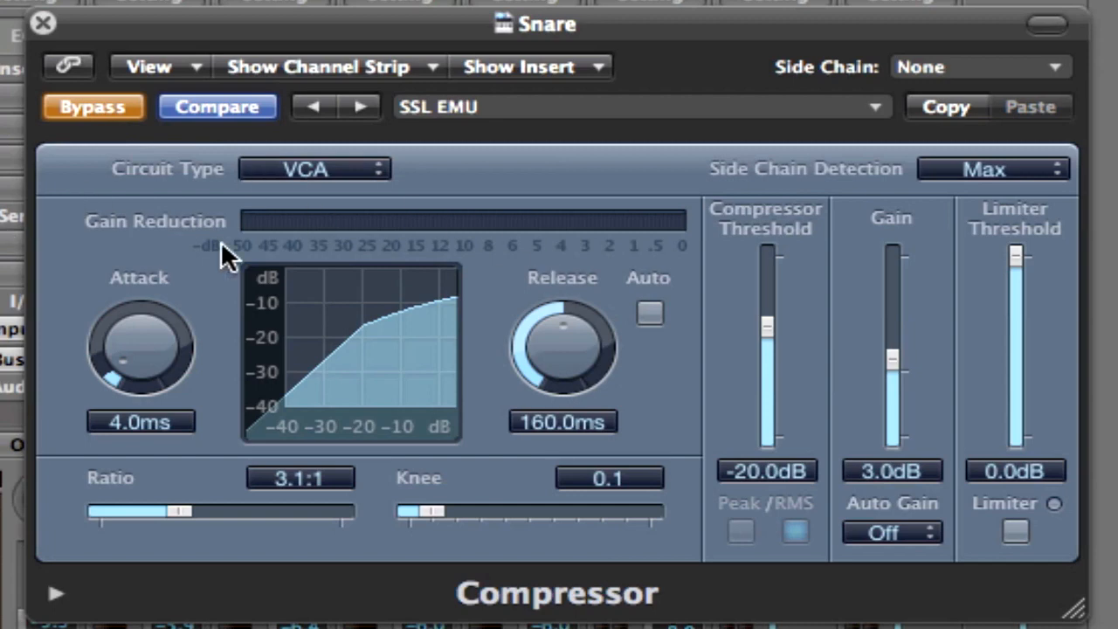
left_click(112, 108)
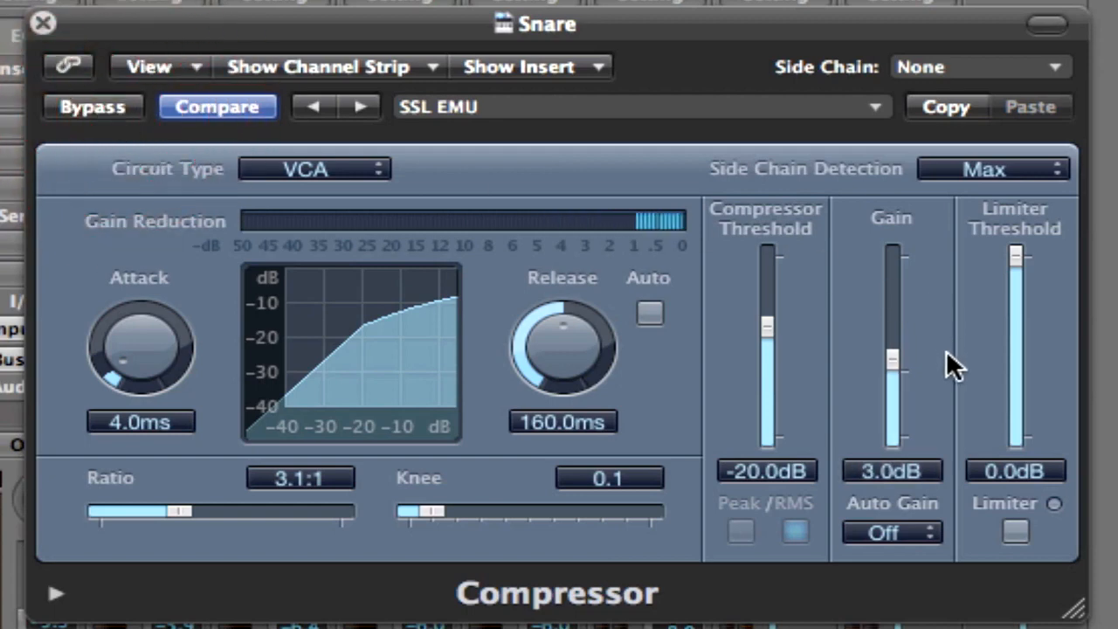
left_click_drag(893, 360, 893, 365)
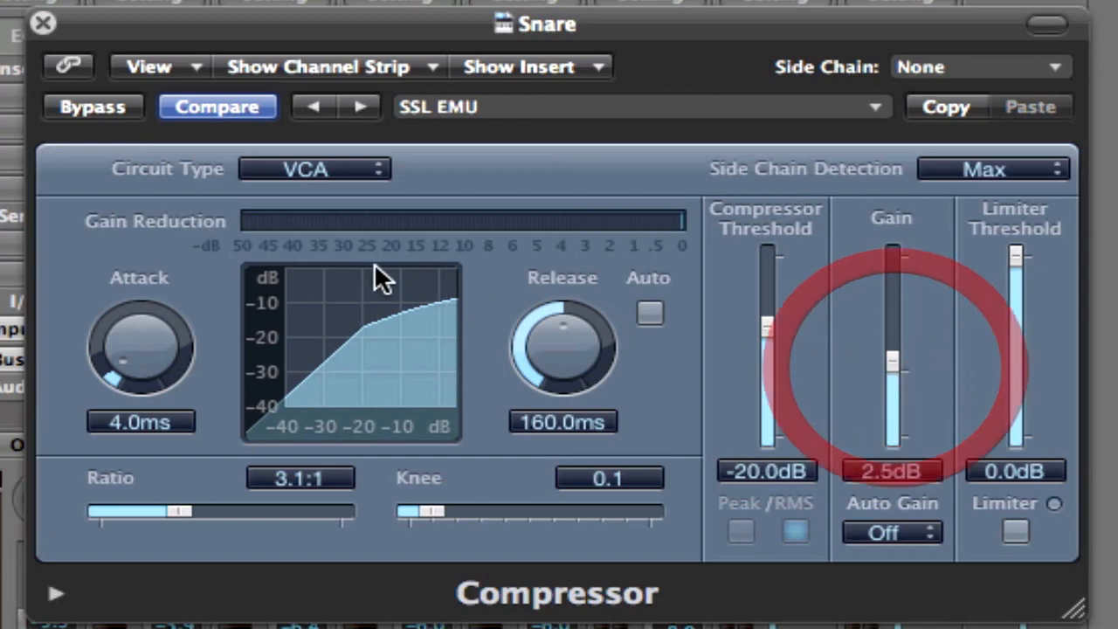
Compare the snare with the compressor bypassed and active twice, and lower the compressor threshold to -21.0 dB
left_click(81, 109)
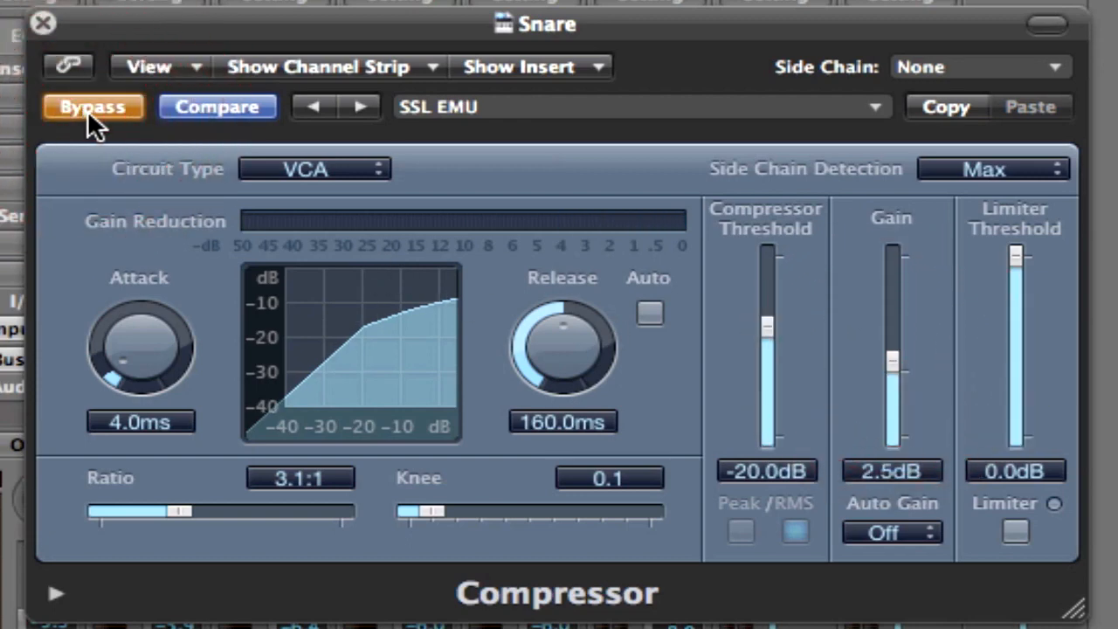
left_click(87, 109)
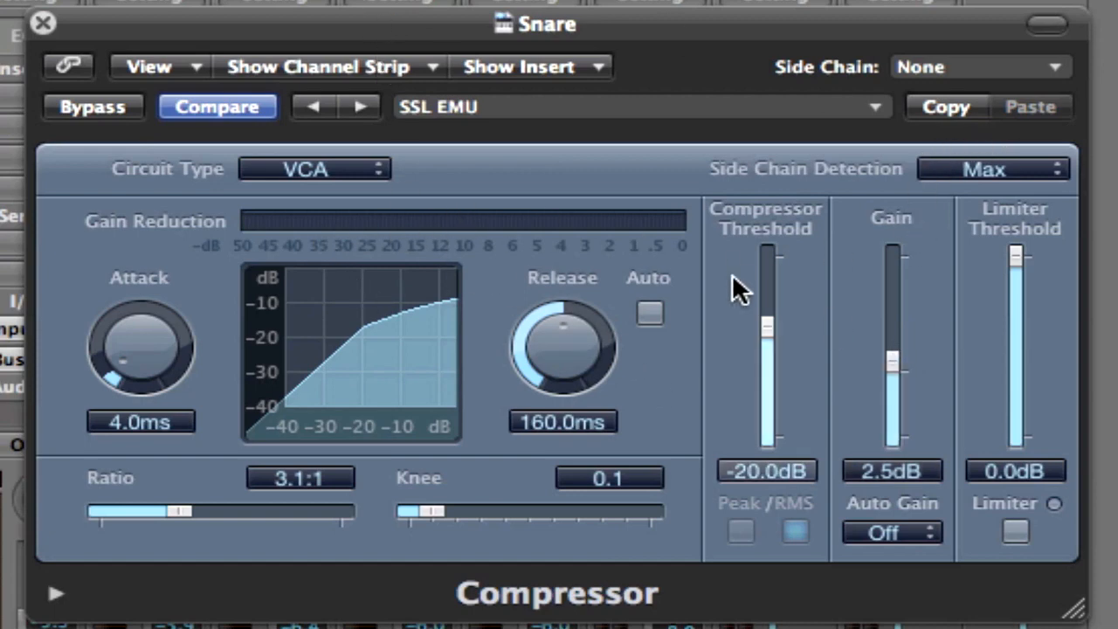
left_click(106, 107)
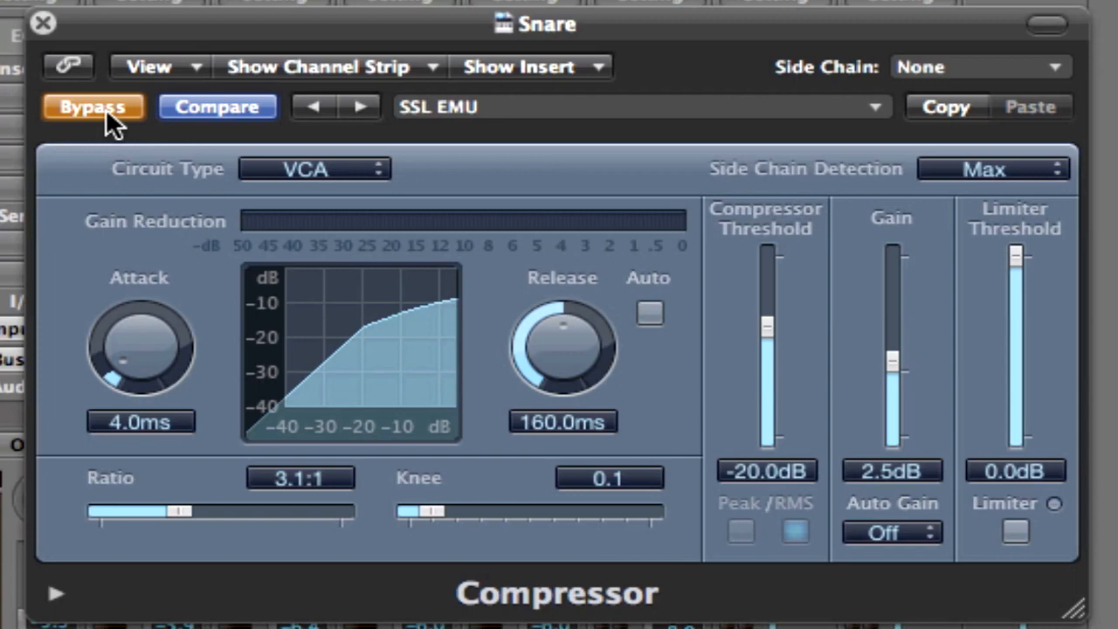
left_click(106, 108)
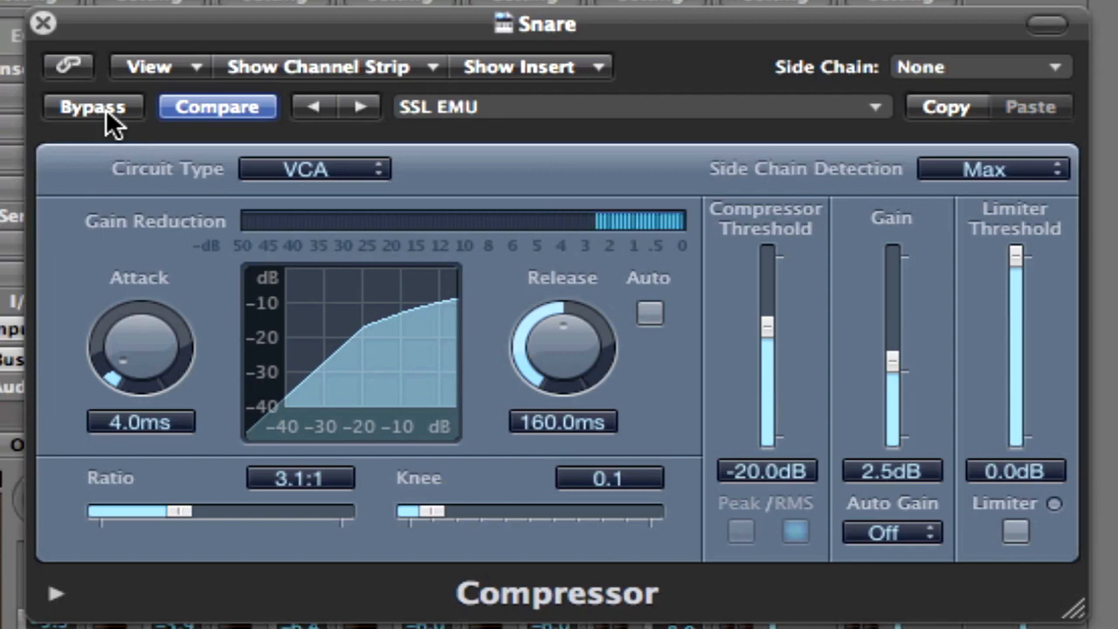
left_click_drag(772, 326, 772, 331)
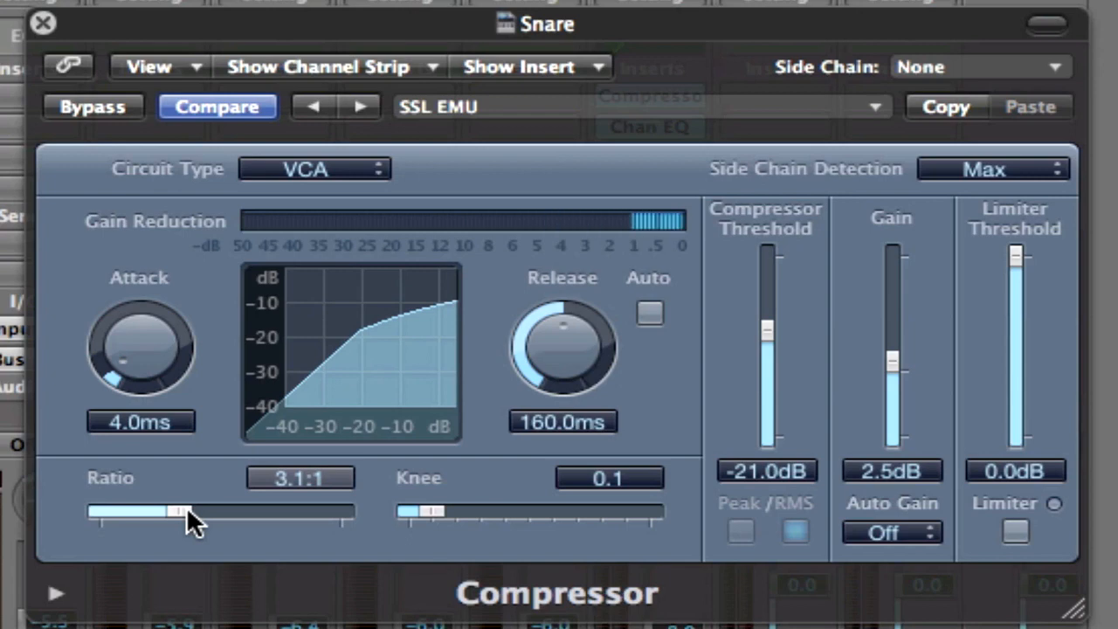
Try snare compressor ratios of 4.1:1 and 6.1:1, and return the ratio to 3.1:1
left_click_drag(186, 505, 206, 506)
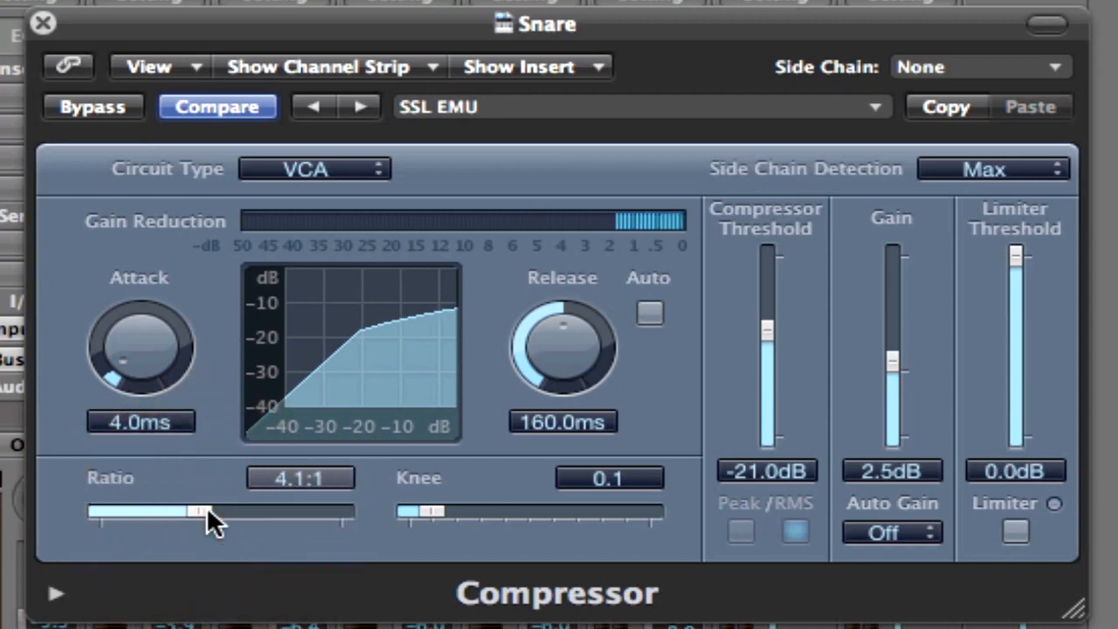
left_click_drag(206, 505, 235, 505)
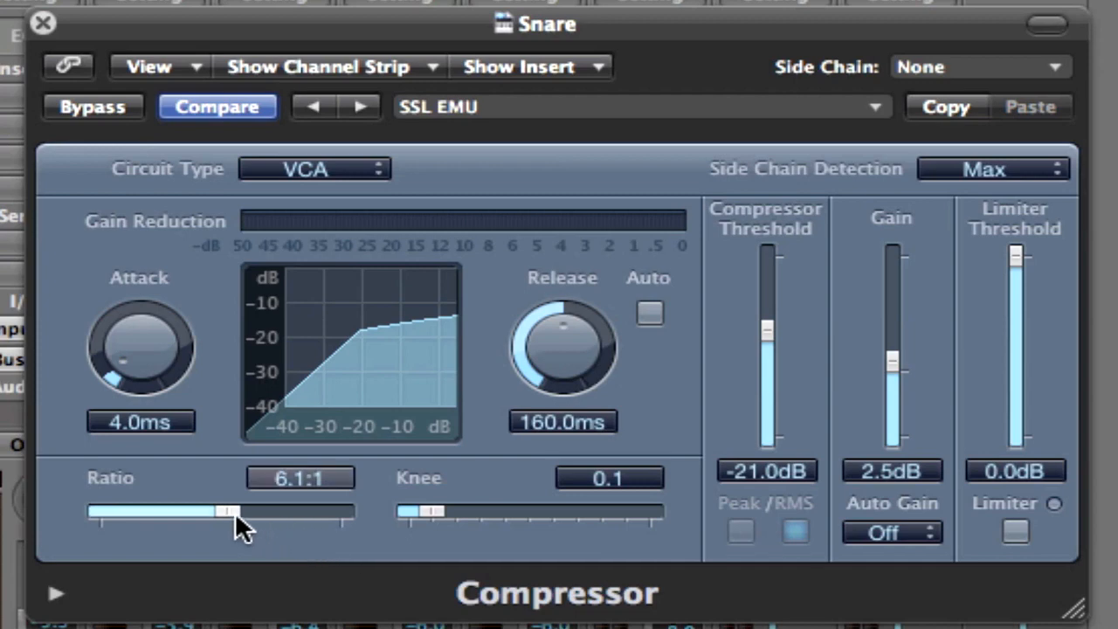
left_click_drag(235, 511, 186, 513)
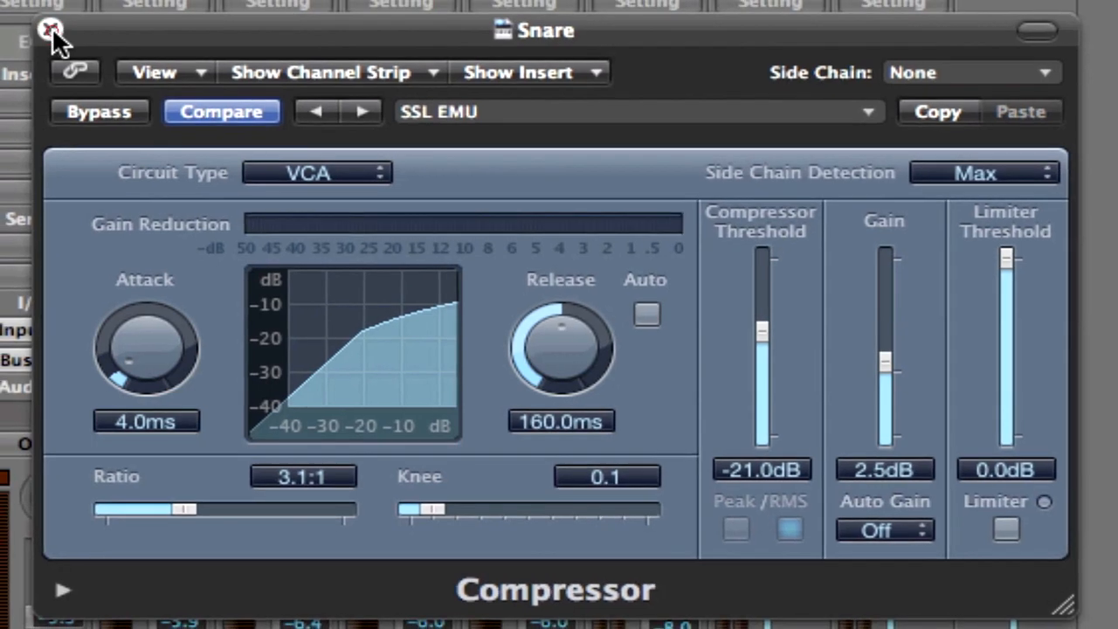
Close the snare compressor and turn off cycle playback, placing the playhead at bar 133
left_click(44, 26)
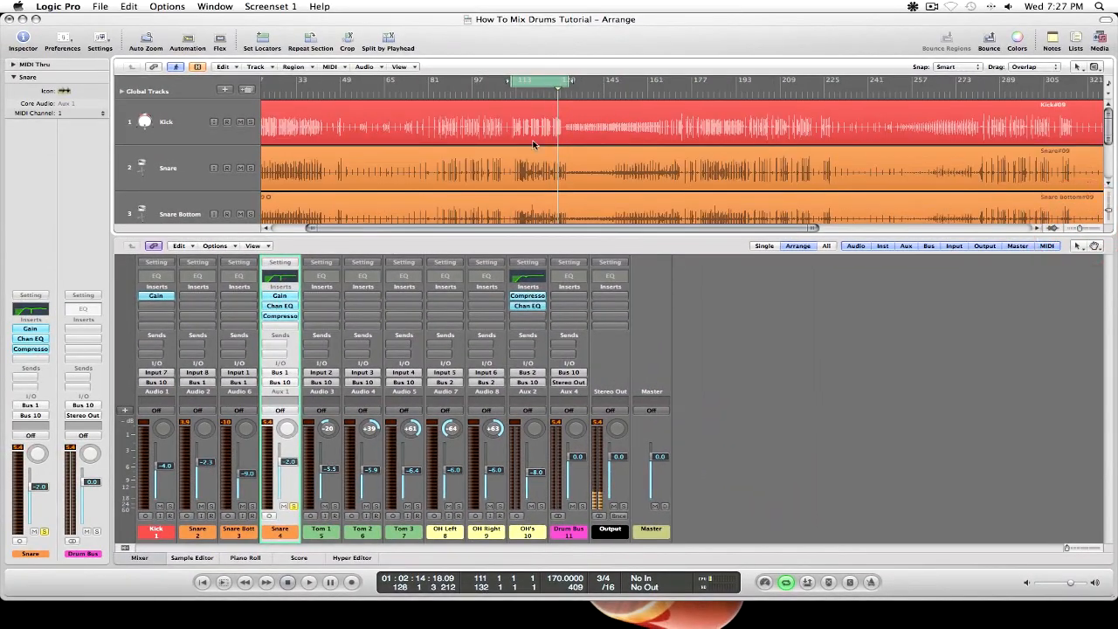
left_click(785, 581)
left_click(573, 91)
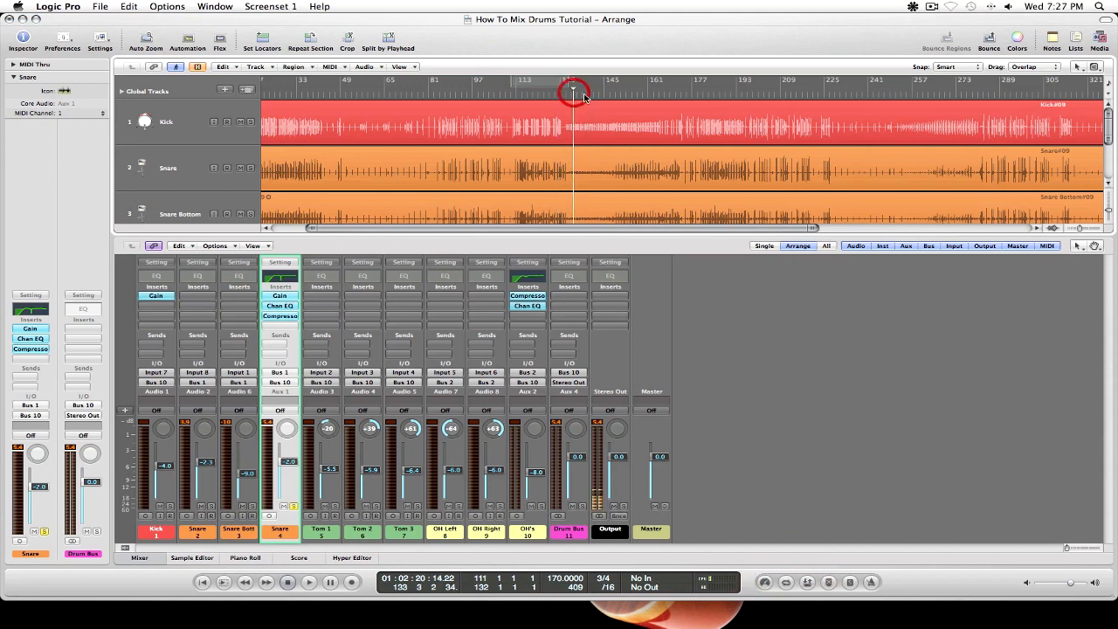
Play the snare from bar 133 and alternately bypass and re-enable its Compressor insert to compare the quiet section
left_click(286, 320, "alt")
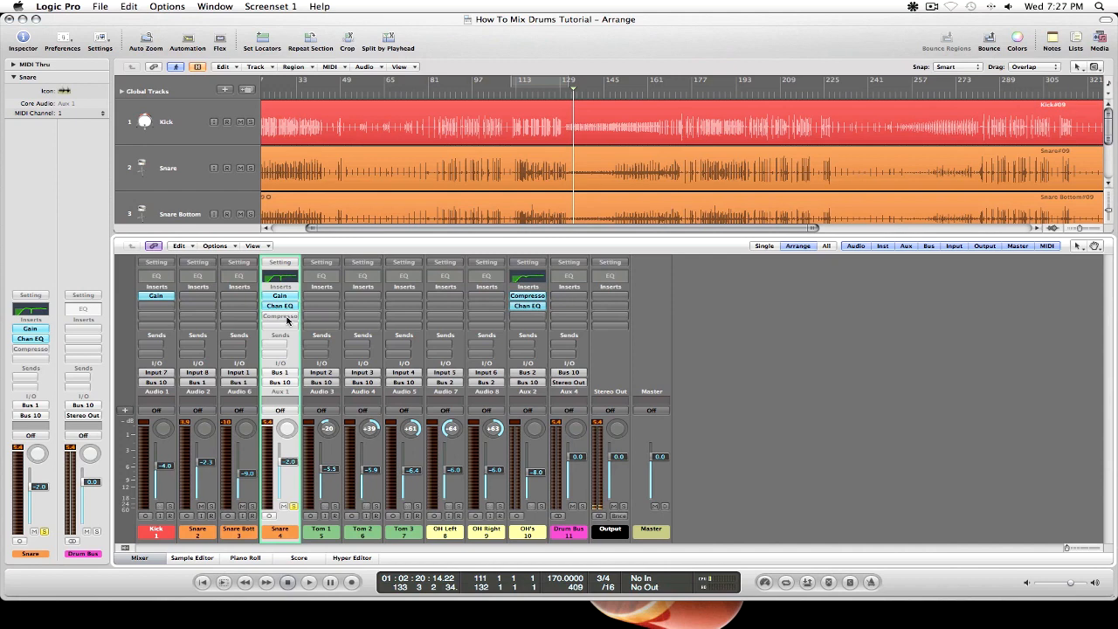
key("space")
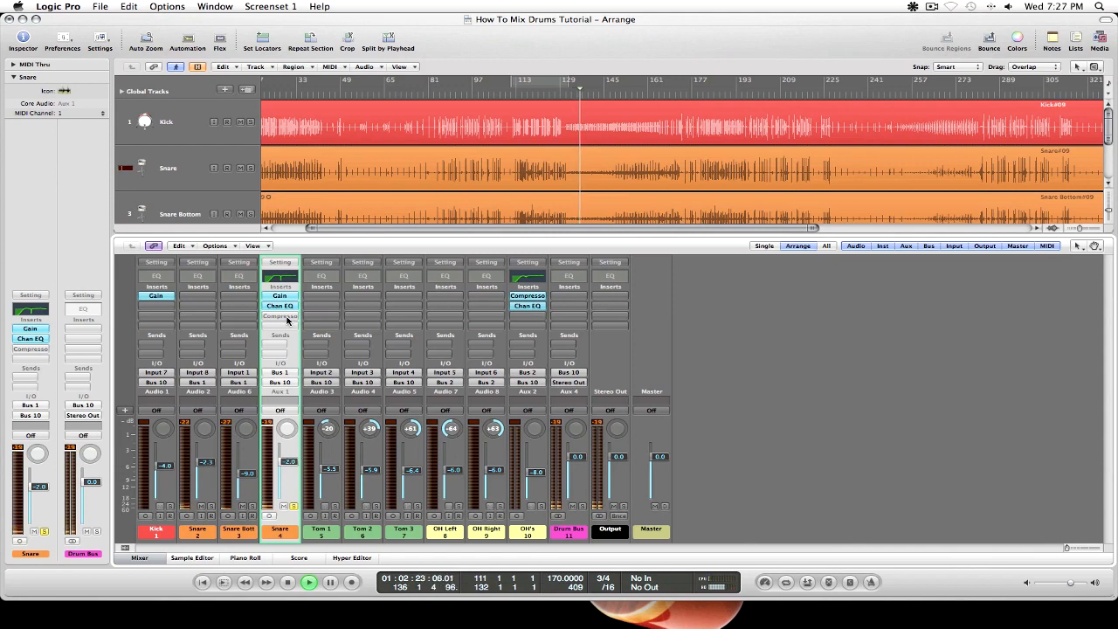
left_click(284, 316)
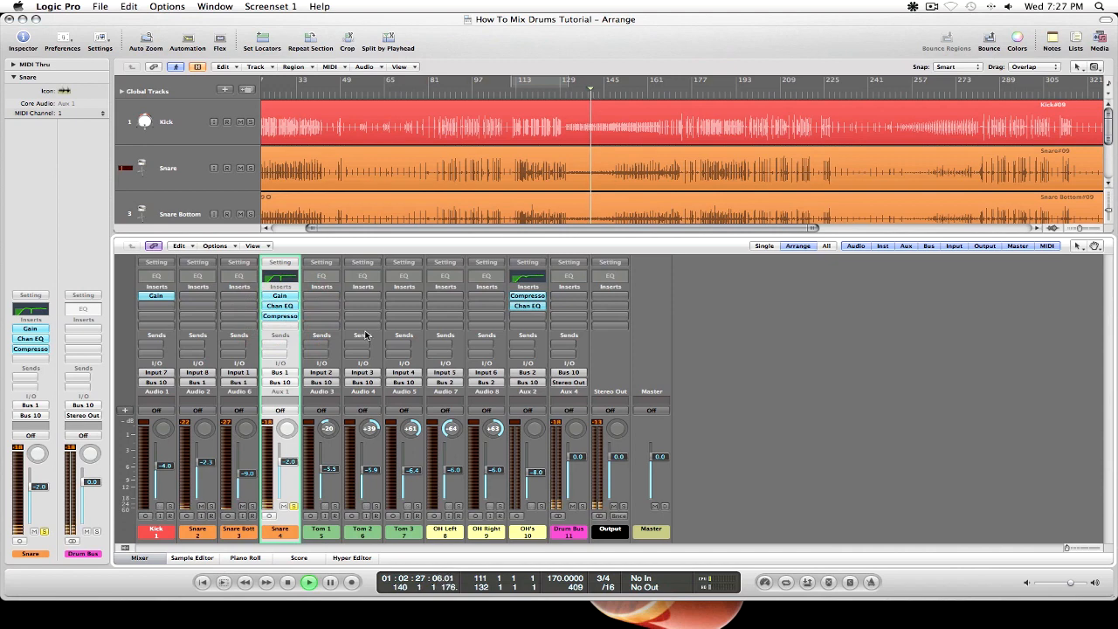
left_click(292, 319)
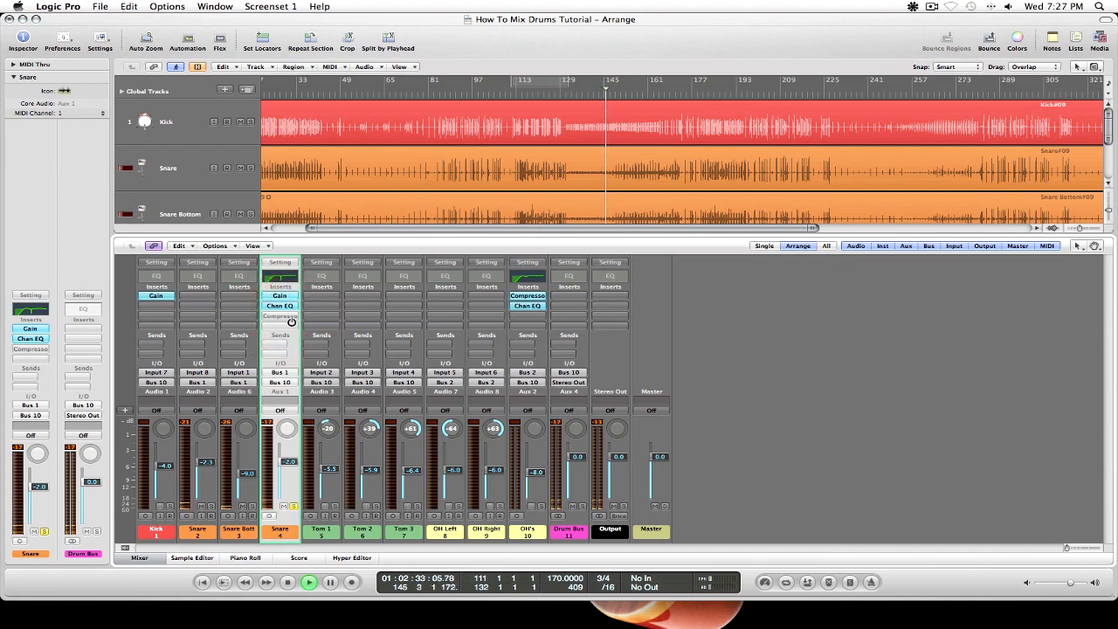
left_click(292, 318)
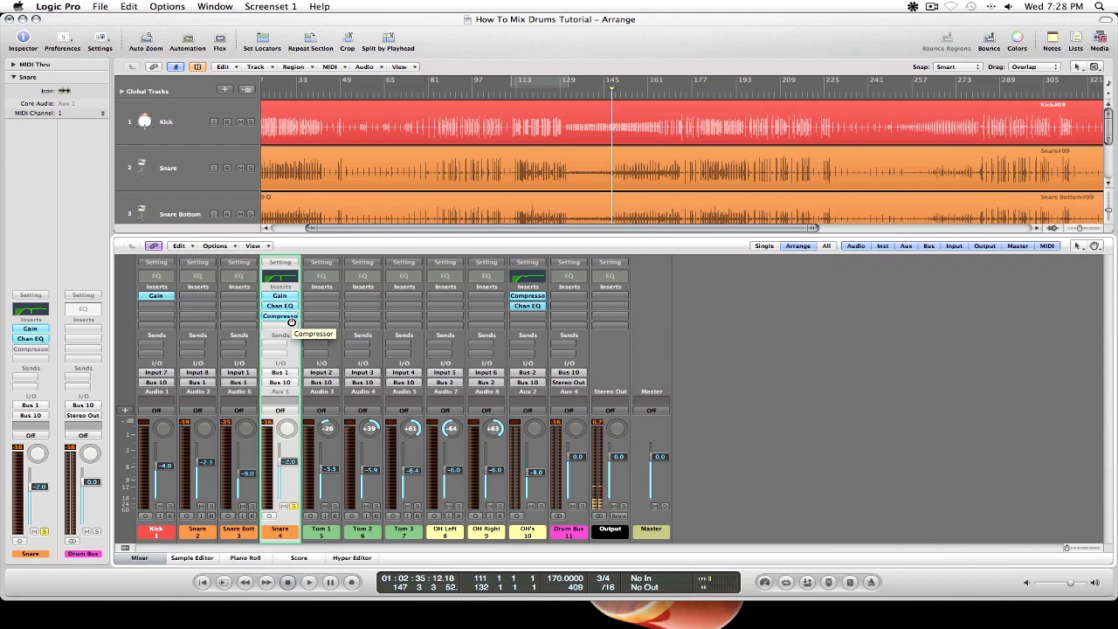
Continue playback from bar 147, starting with the Snare bus compressor bypassed and switching it on and off while listening
left_click(291, 321, "alt")
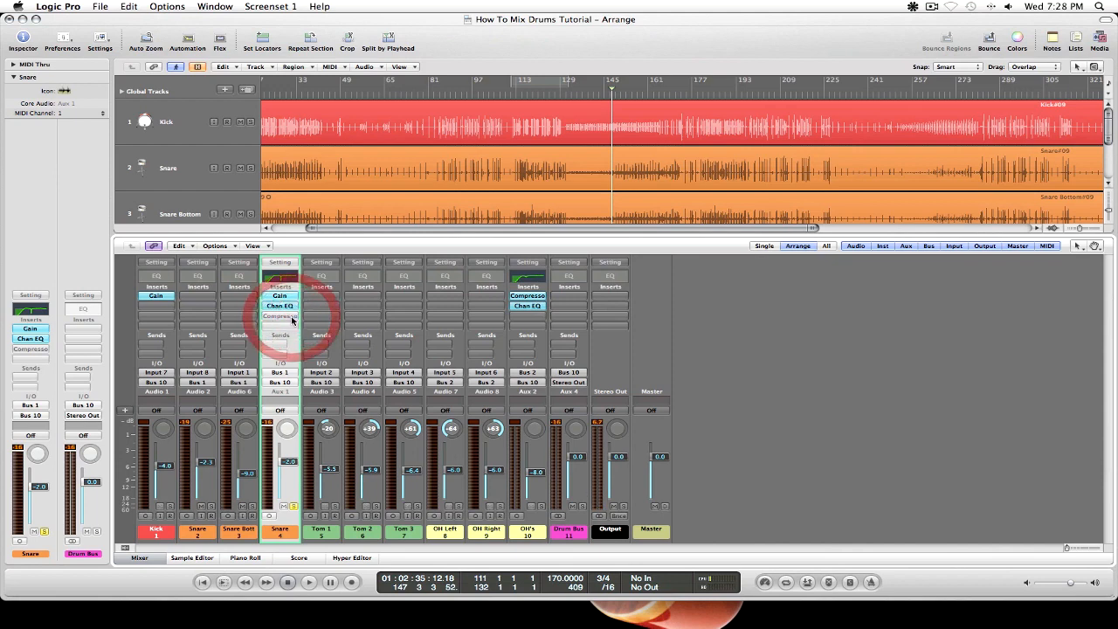
key("space")
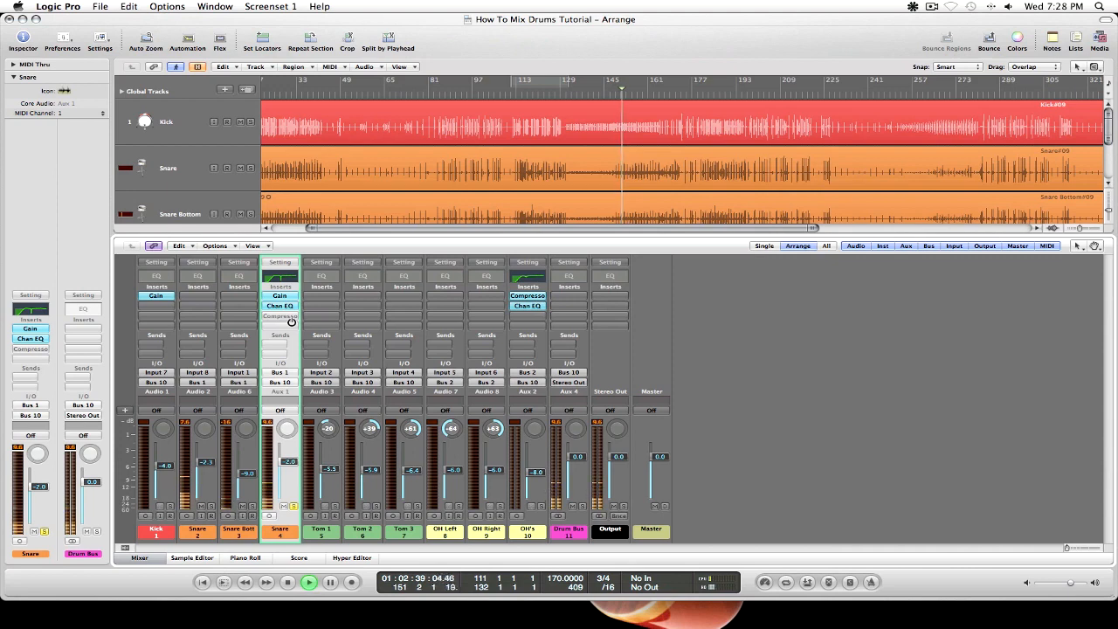
left_click(291, 321, "alt")
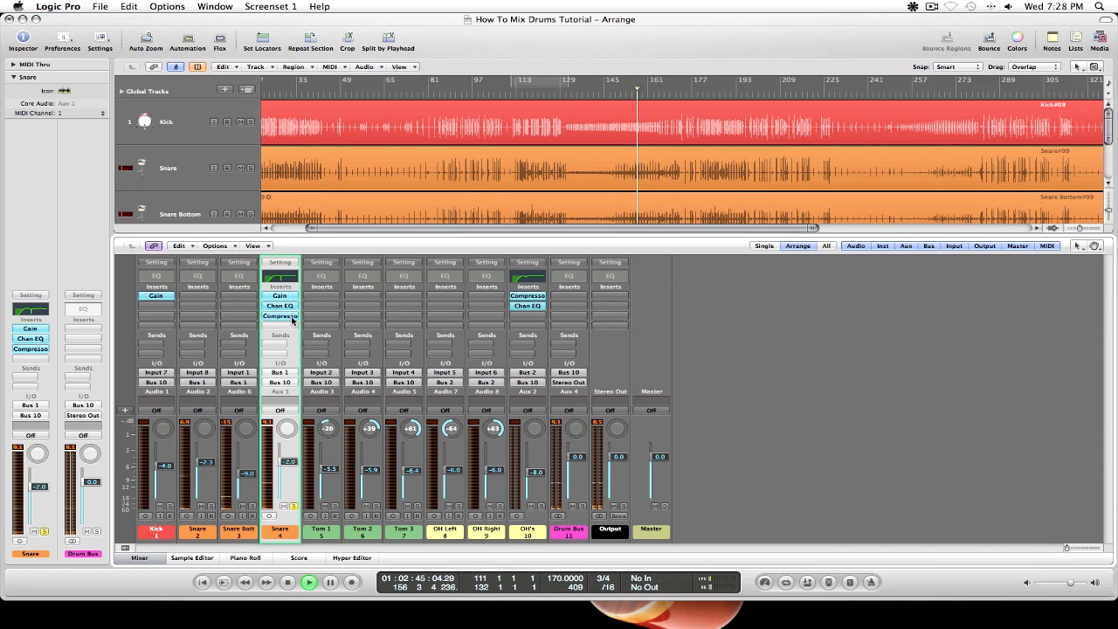
left_click(291, 321, "alt")
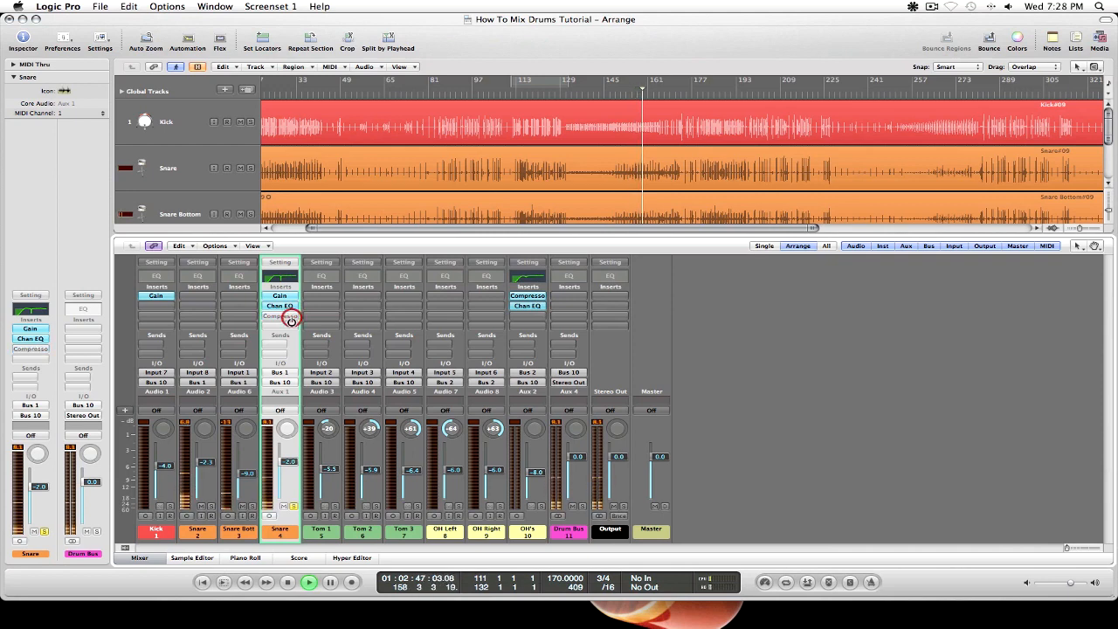
left_click(291, 320, "alt")
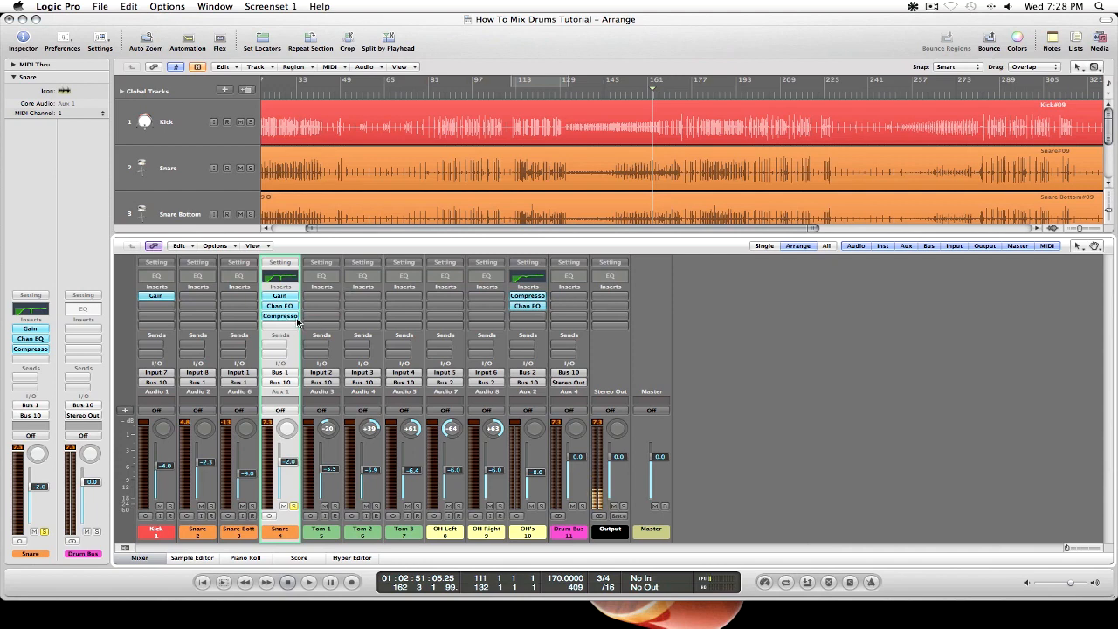
Play the snare from bar 18 while toggling its compressor between bypassed and active, and return the playhead to bar 18
scroll(624, 194, "left", 3)
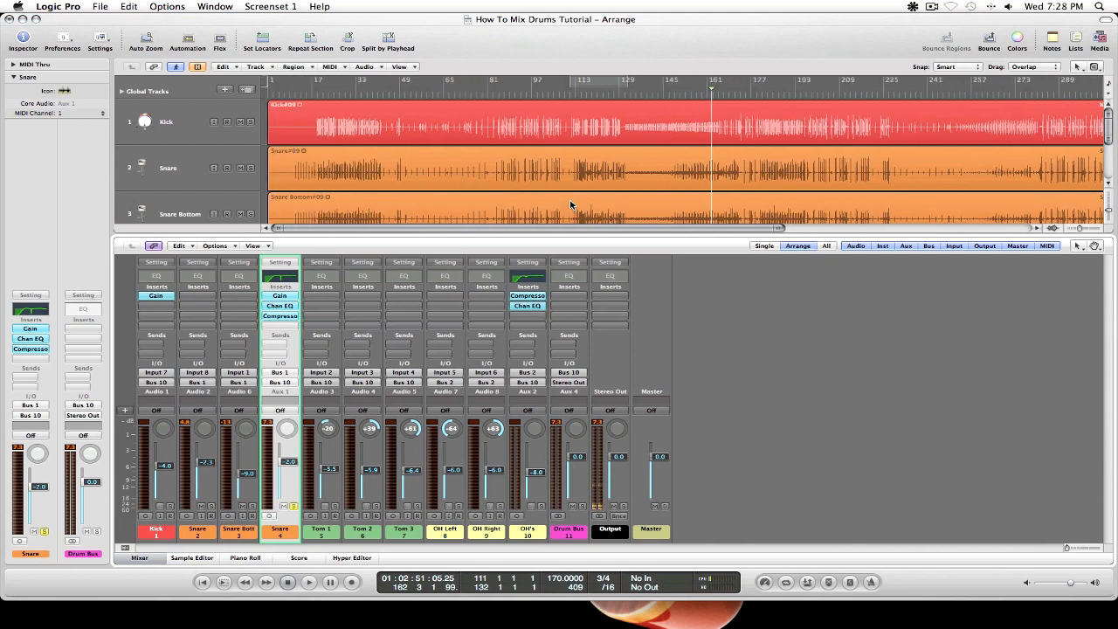
left_click(288, 316, "alt")
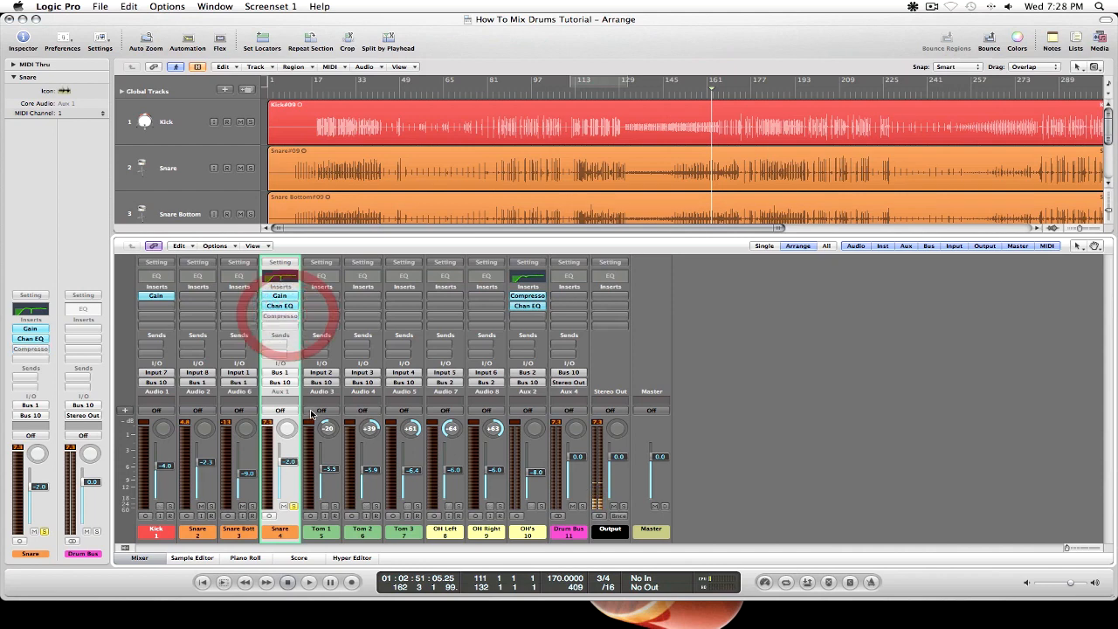
left_click(317, 87)
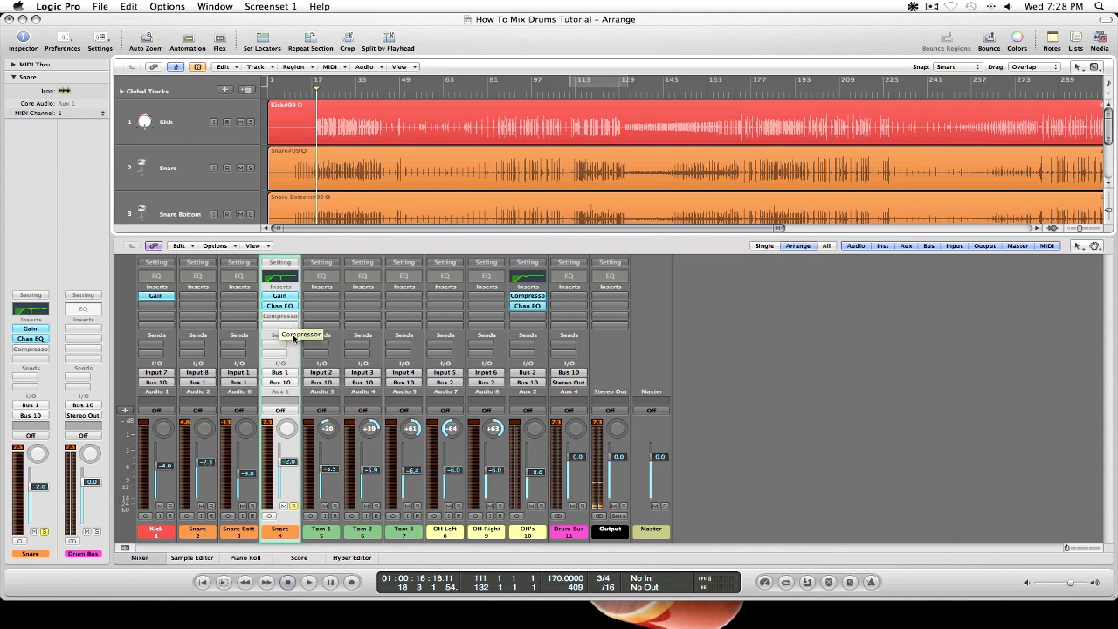
key("space")
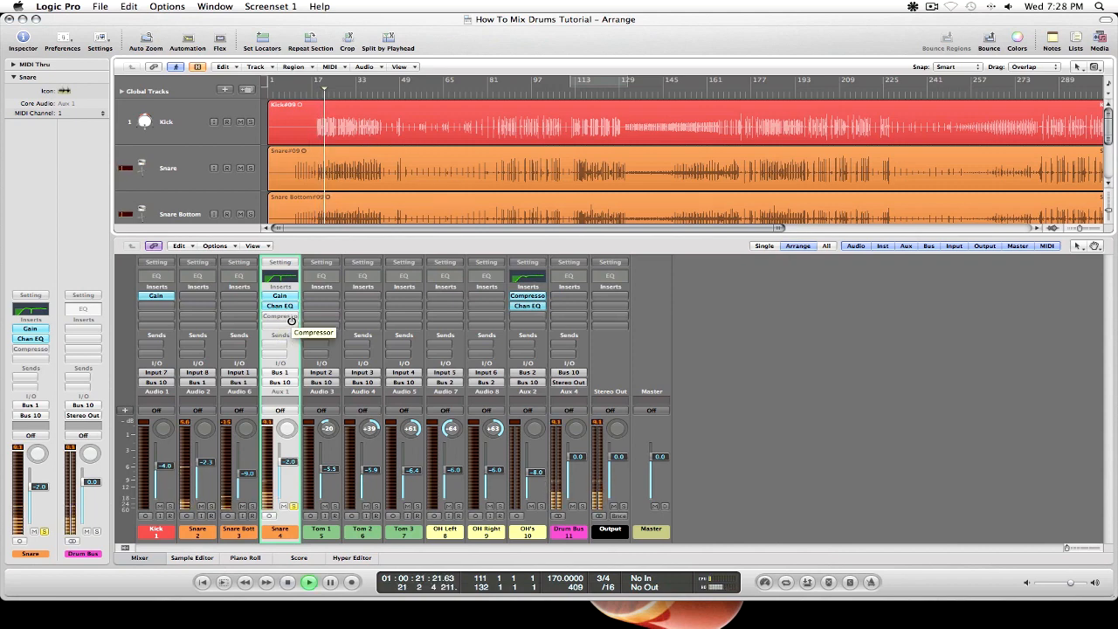
left_click(292, 319, "alt")
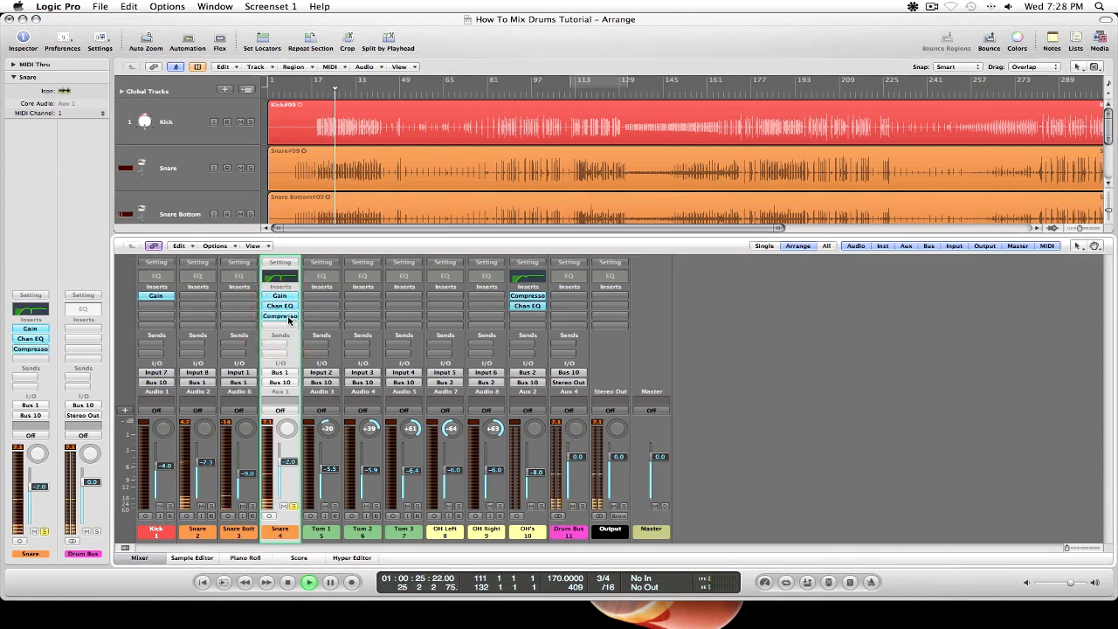
double_click(289, 318)
left_click(289, 318, "alt")
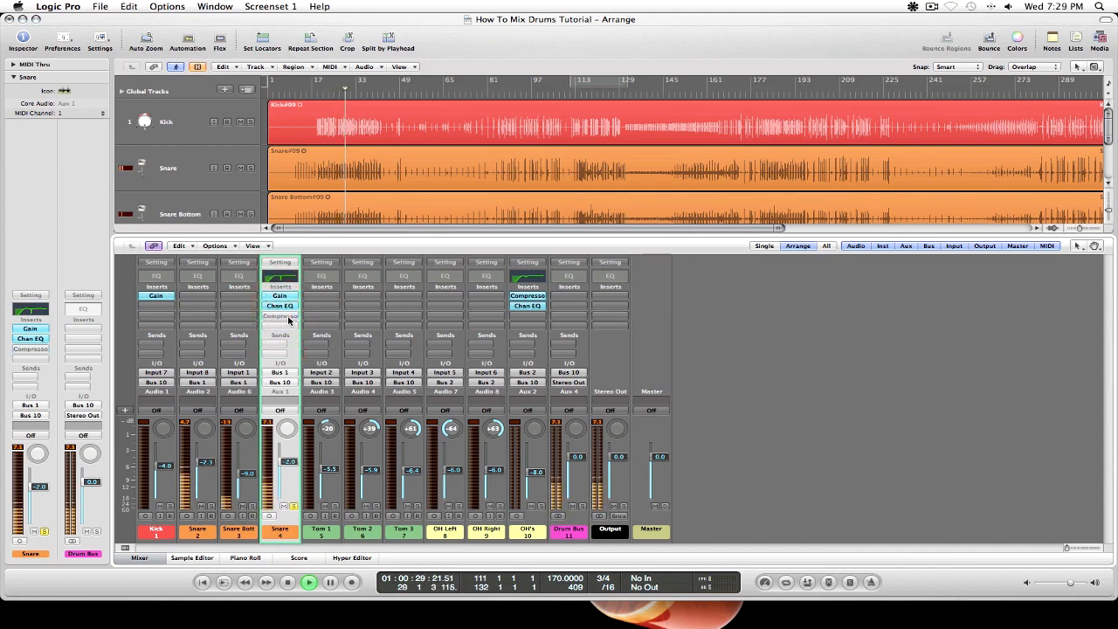
left_click(289, 318, "alt")
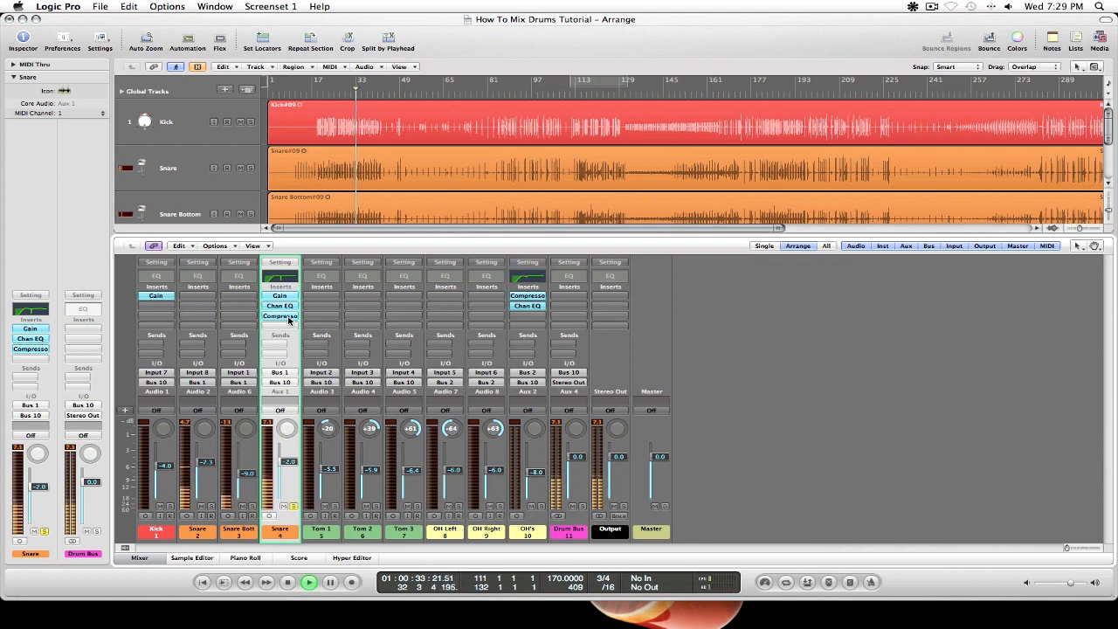
key("space")
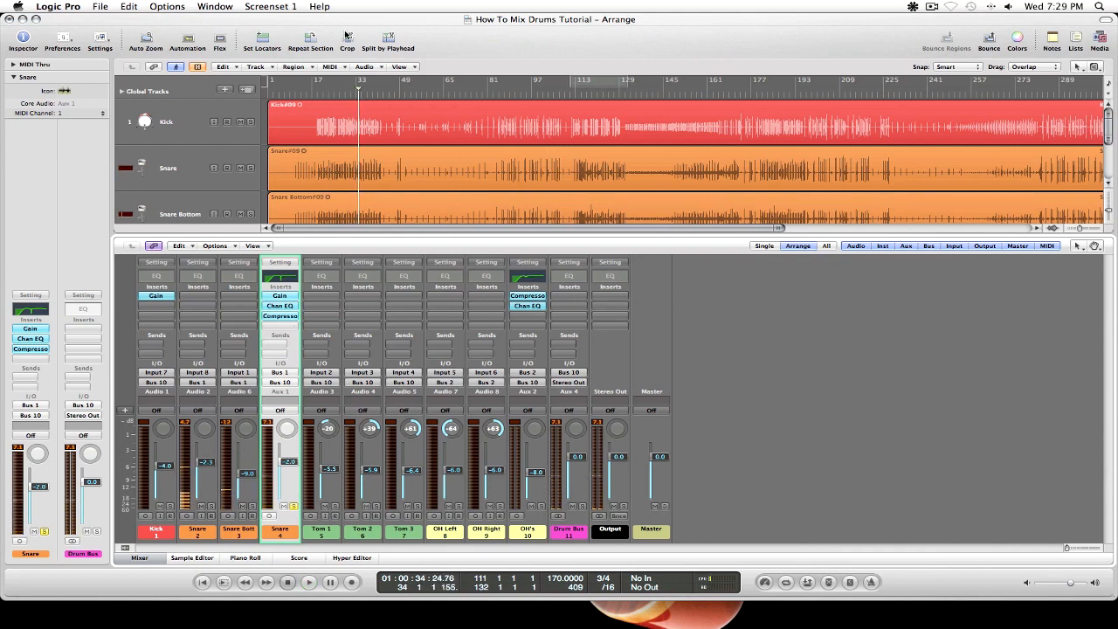
double_click(310, 84)
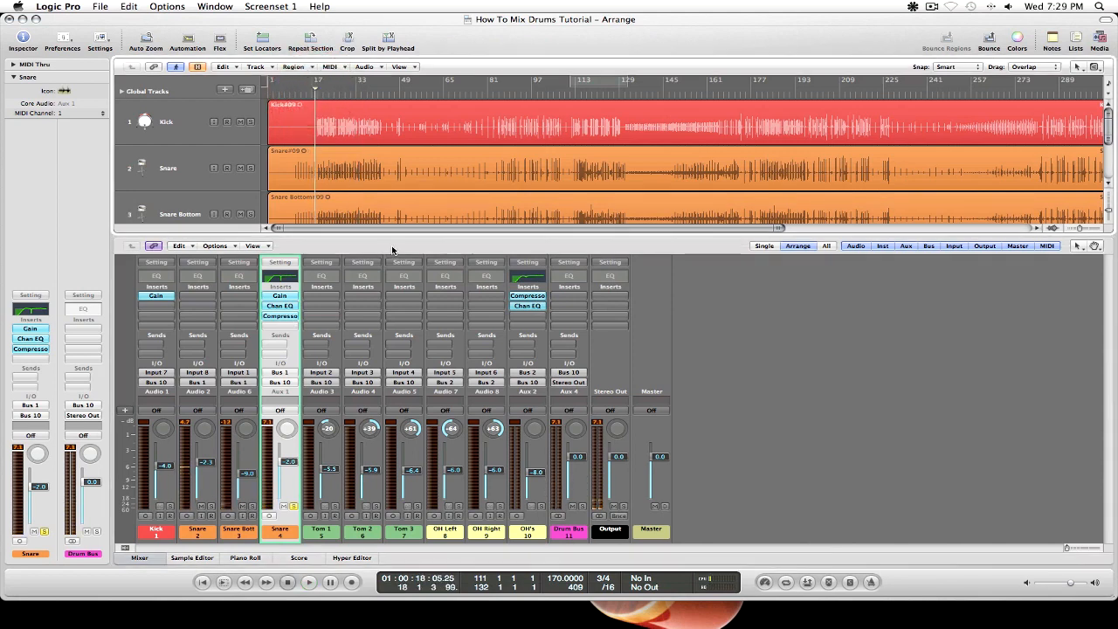
Unsolo the Snare bus and play the full drum mix from bar 18, starting with the snare Compressor bypassed and toggling it on and off
left_click(294, 507)
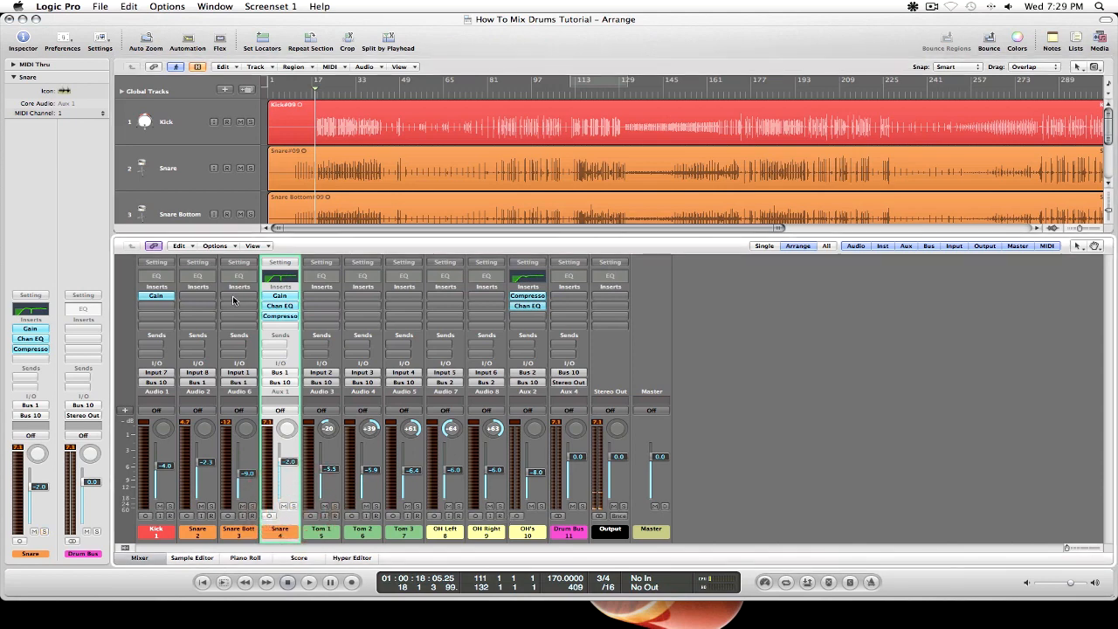
left_click(280, 317, "alt")
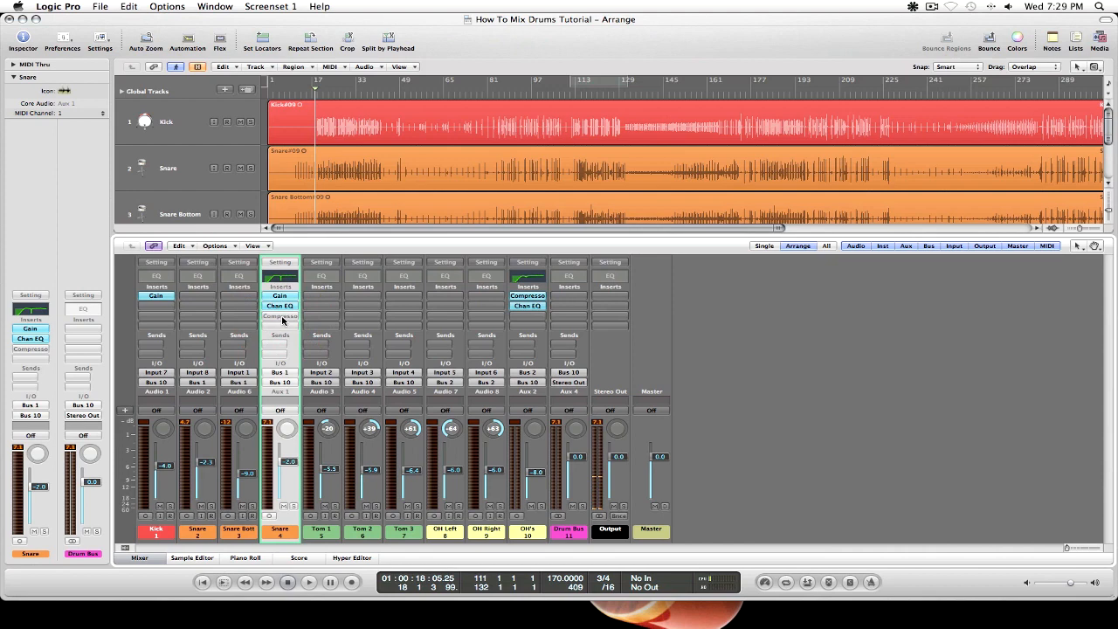
key("space")
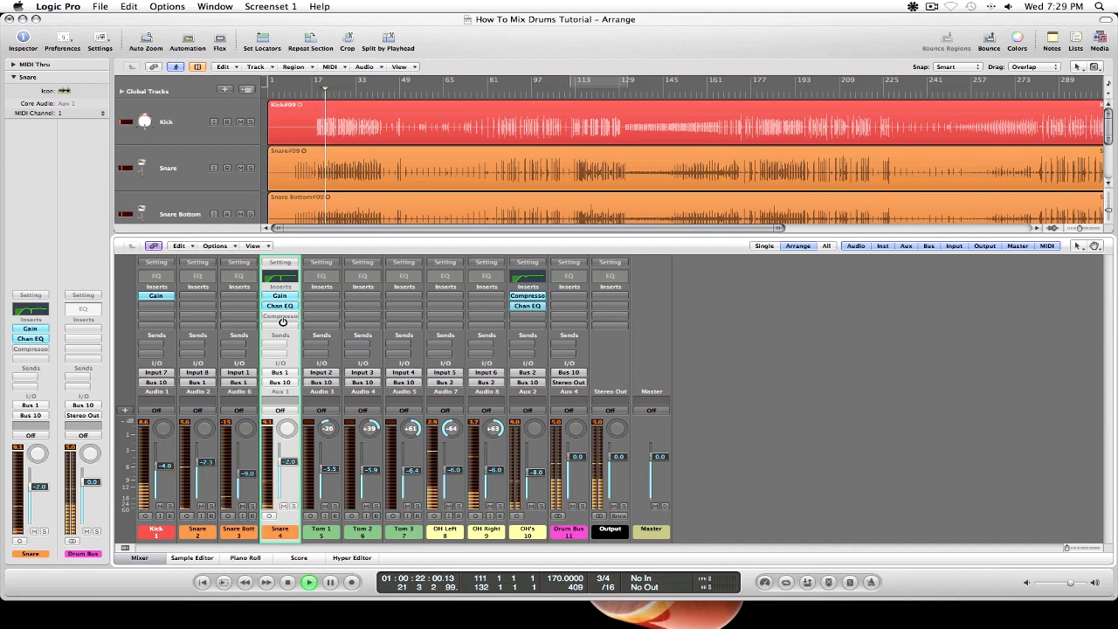
left_click(282, 321)
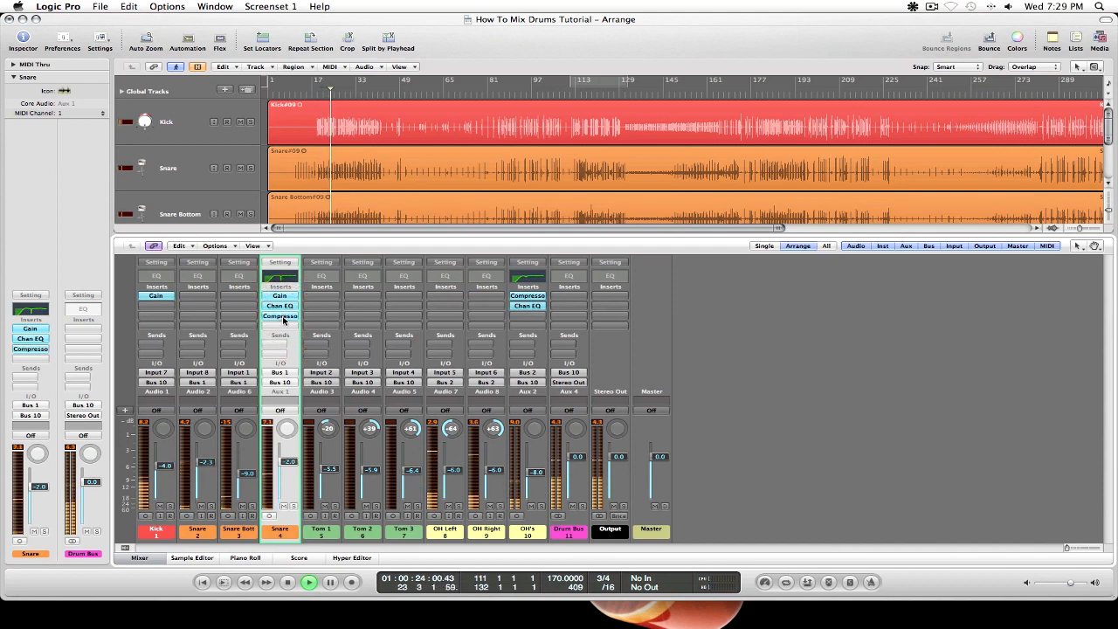
left_click(282, 321)
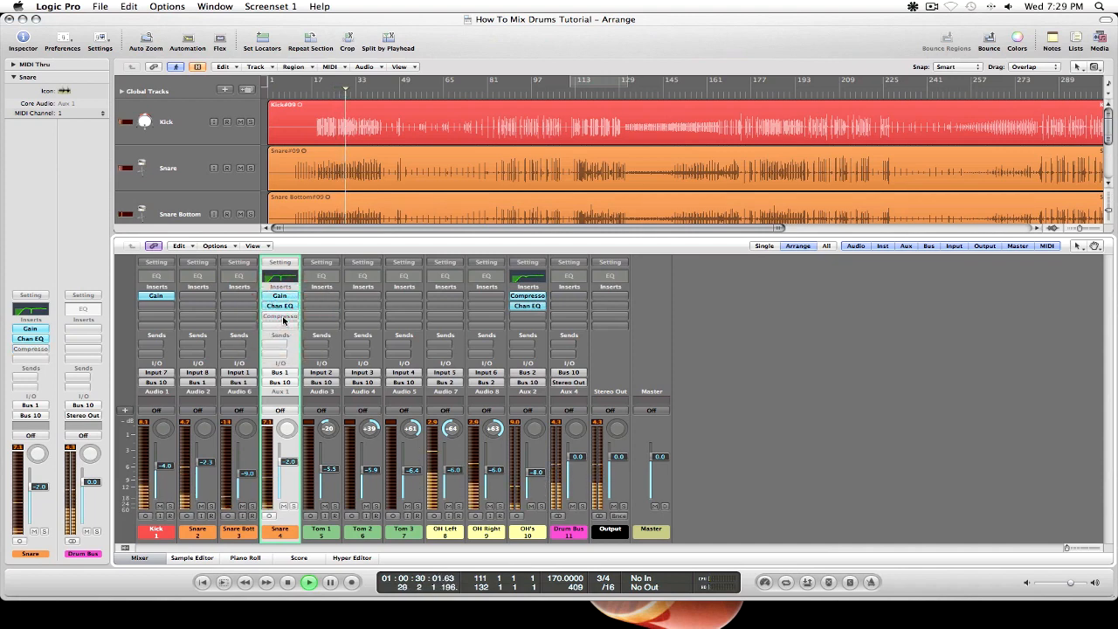
left_click(282, 322)
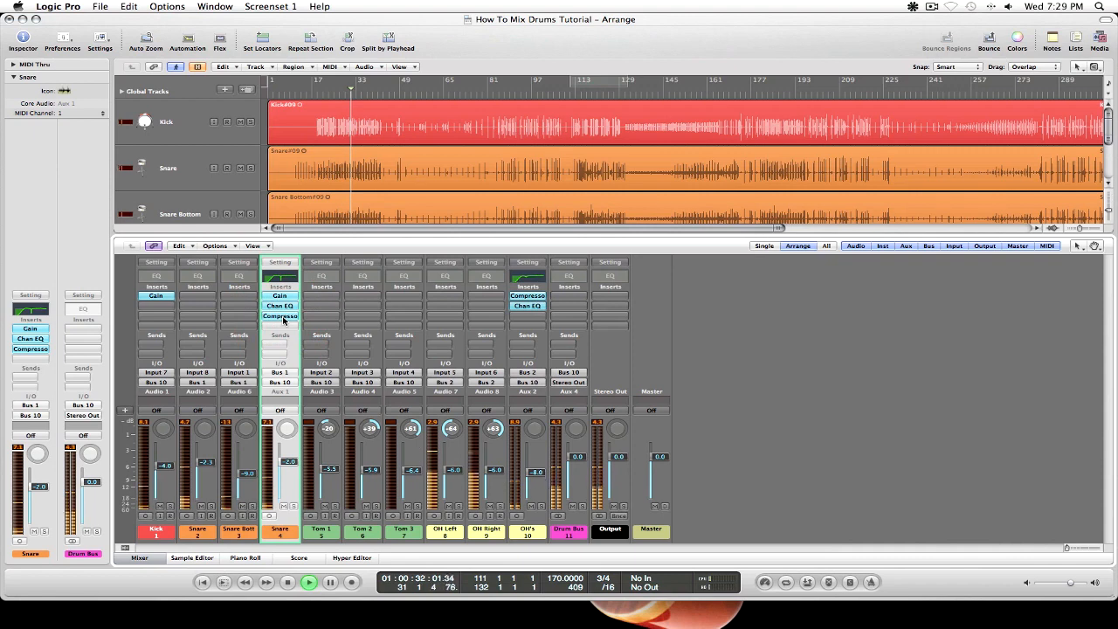